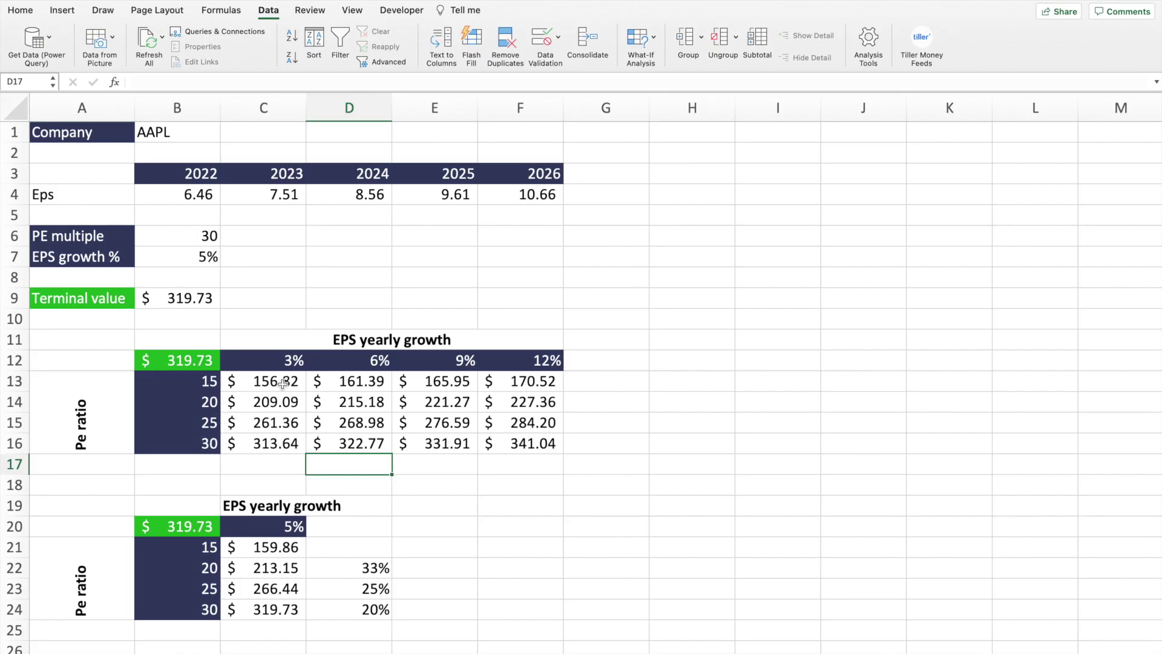
Examine the AAPL valuation model's input block in A1:F9, including the company ticker and the 2022–2026 year headers
left_click_drag(283, 383, 502, 387)
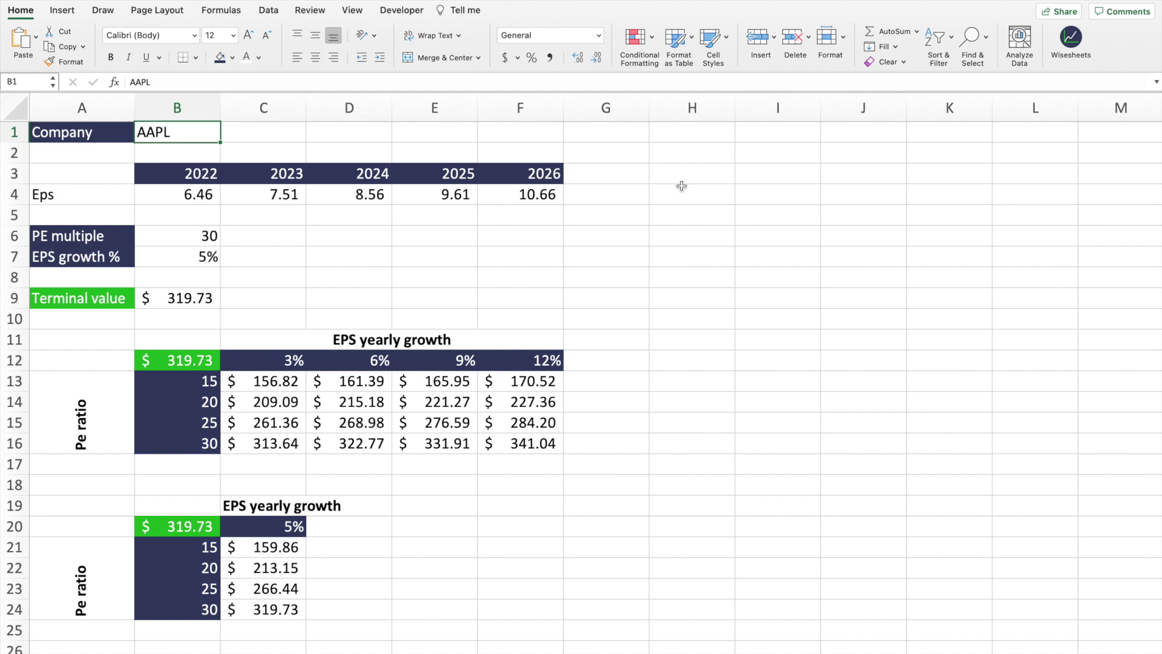
left_click_drag(80, 132, 551, 295)
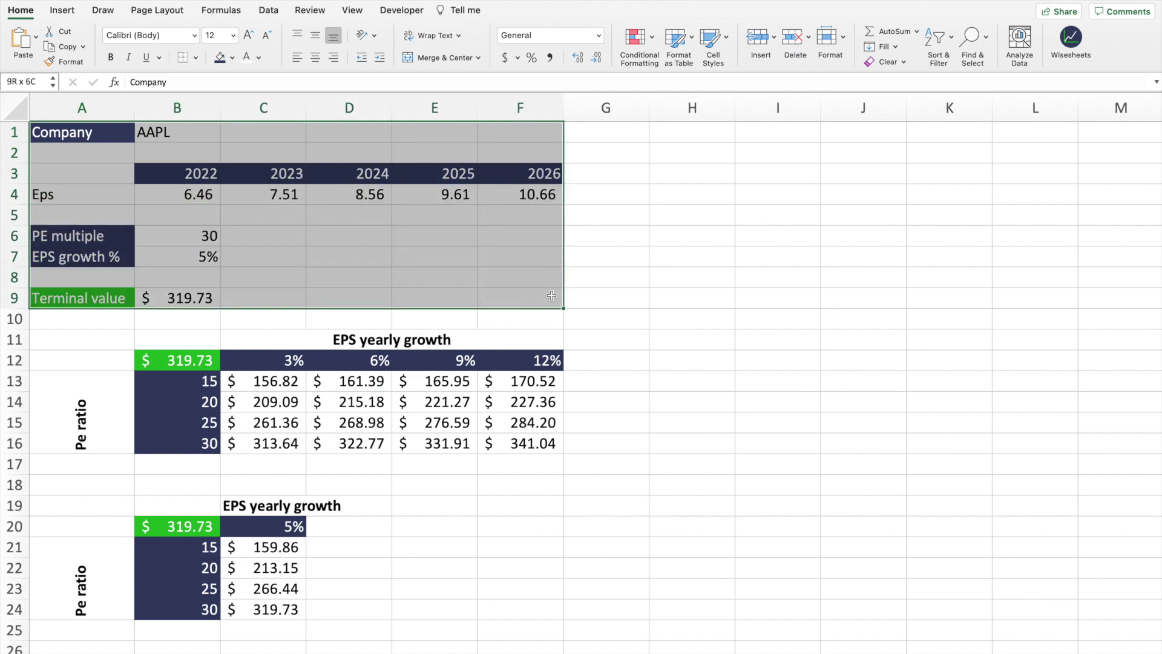
left_click(594, 150)
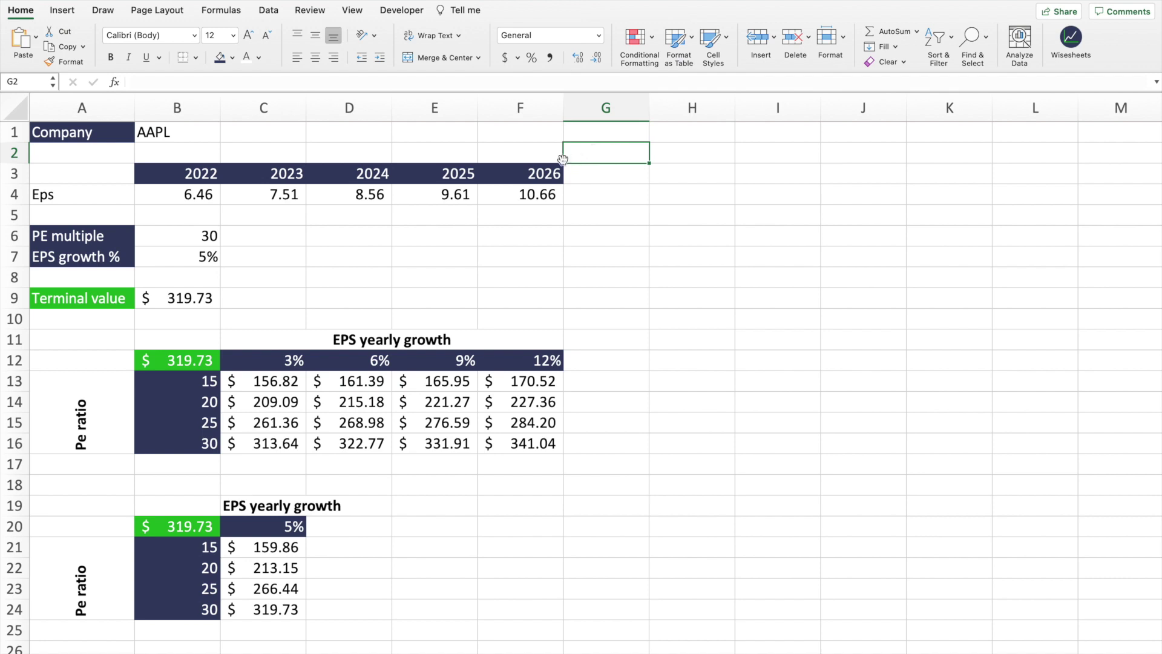
left_click_drag(55, 134, 499, 294)
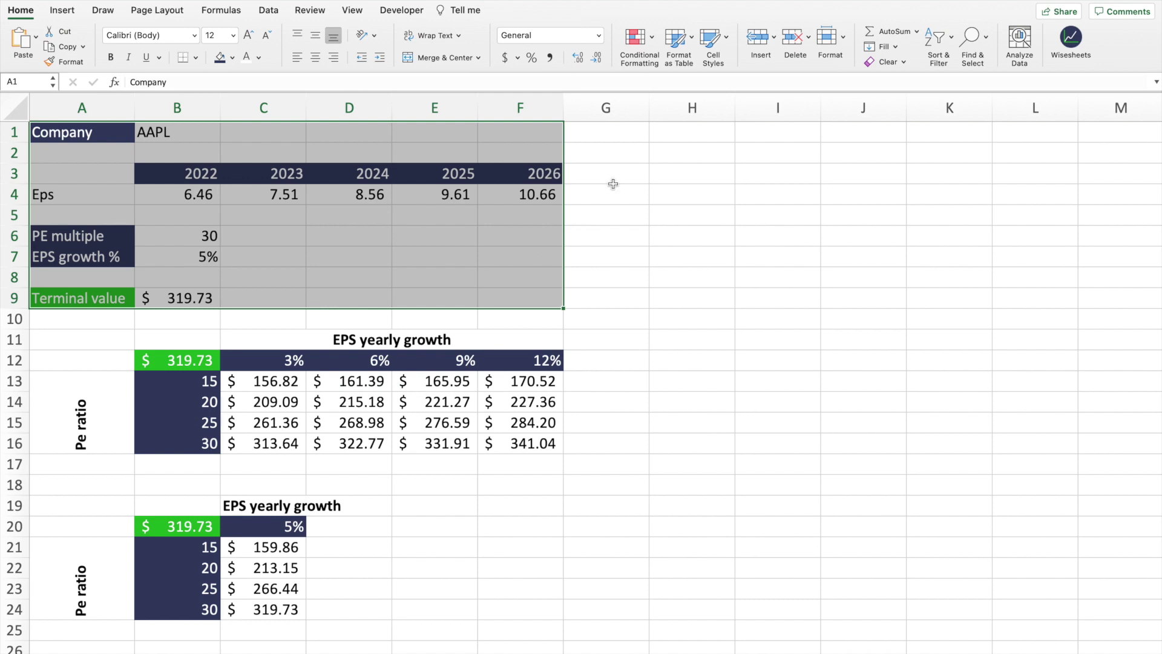
left_click_drag(612, 181, 612, 189)
left_click(96, 139)
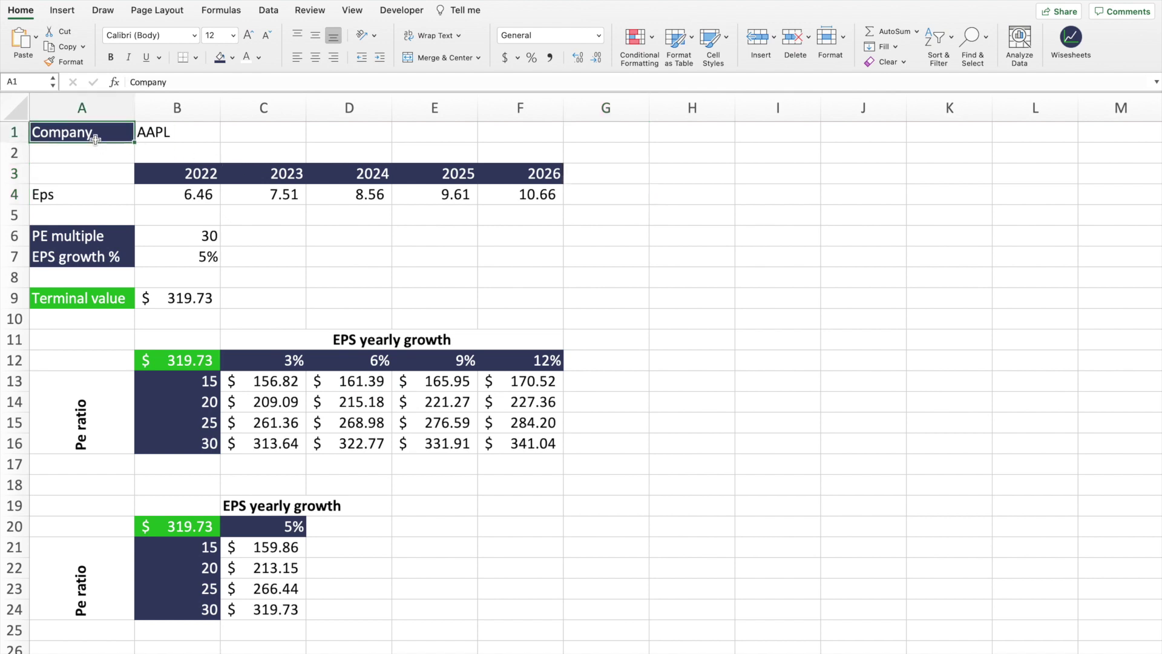
left_click(176, 137)
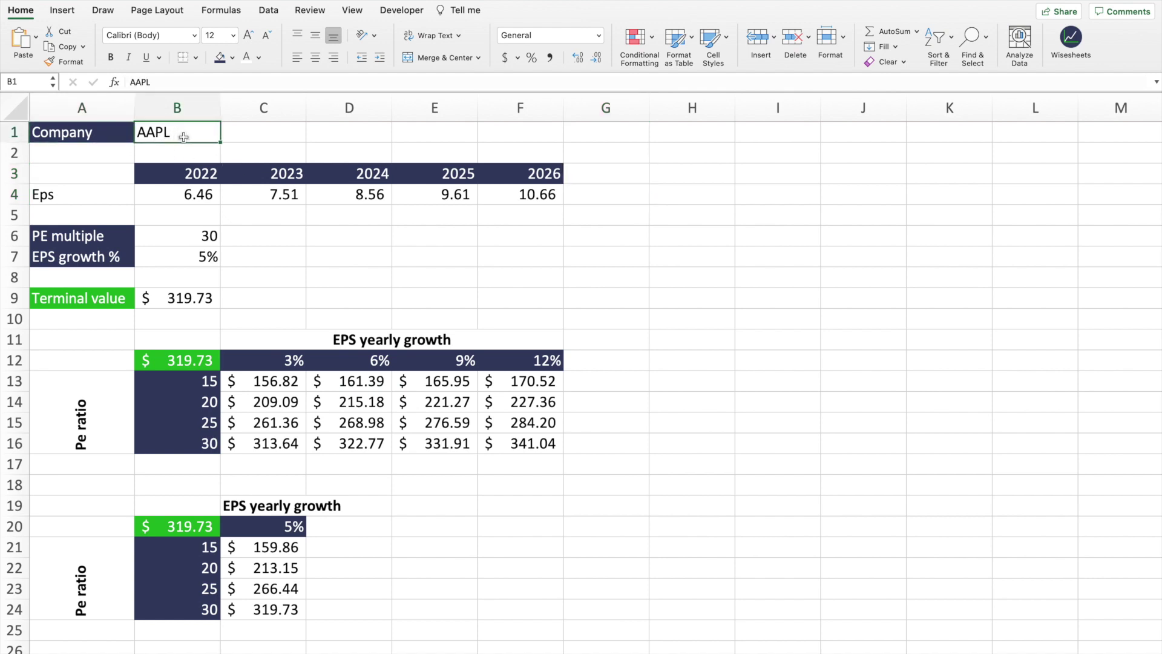
left_click(200, 174)
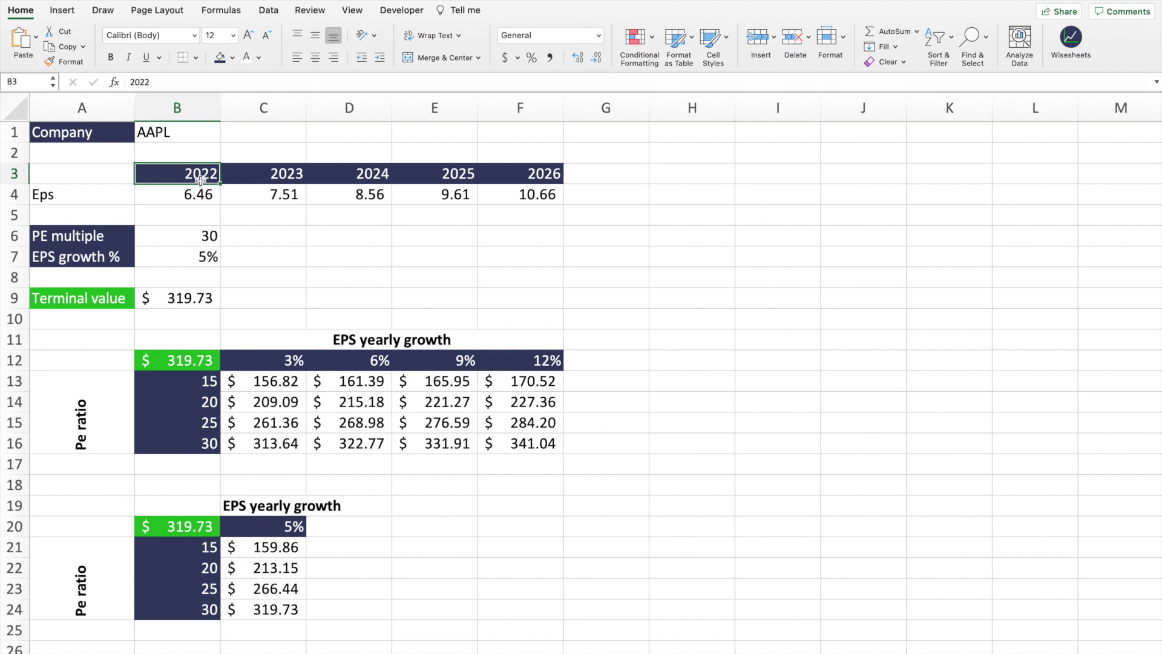
left_click(249, 175)
left_click_drag(248, 175, 518, 175)
left_click(503, 221)
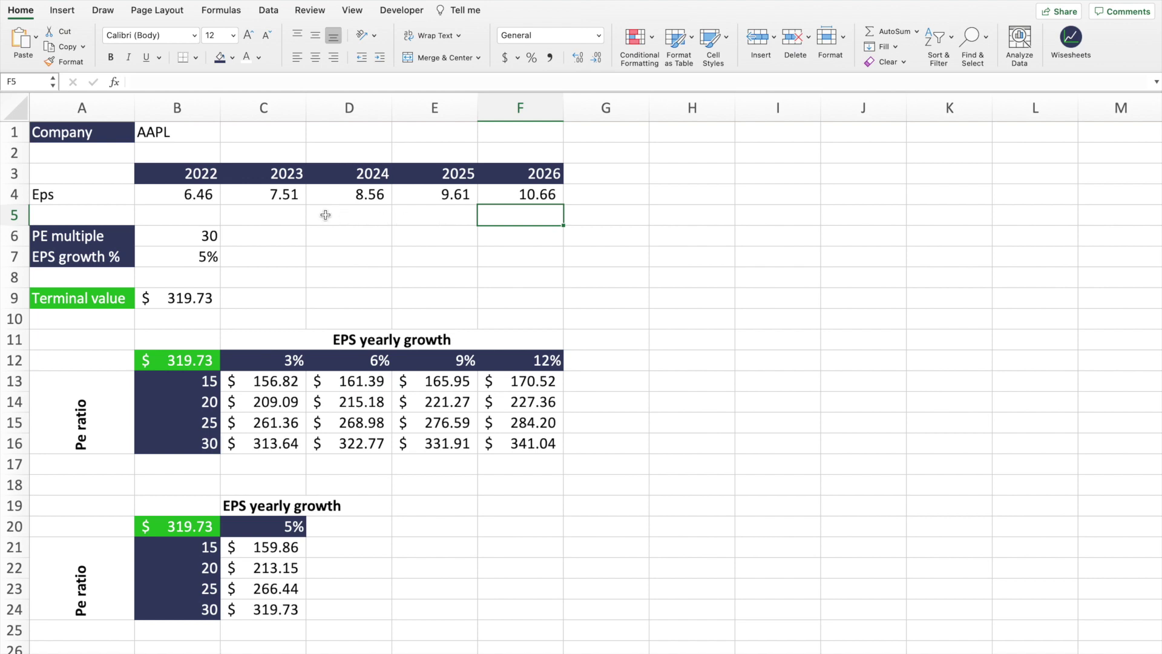
Inspect the EPS projection formulas in row 4, the terminal value formula in B9 and the EPS growth versus PE ratio table
left_click(206, 194)
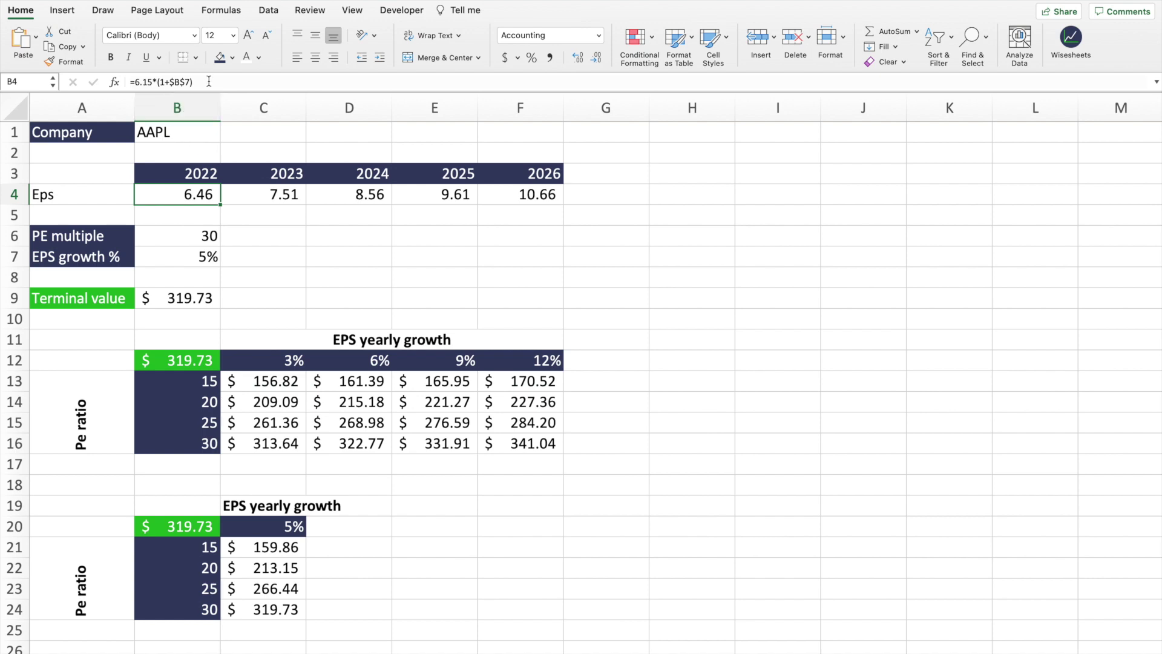
left_click(266, 193)
left_click(189, 82)
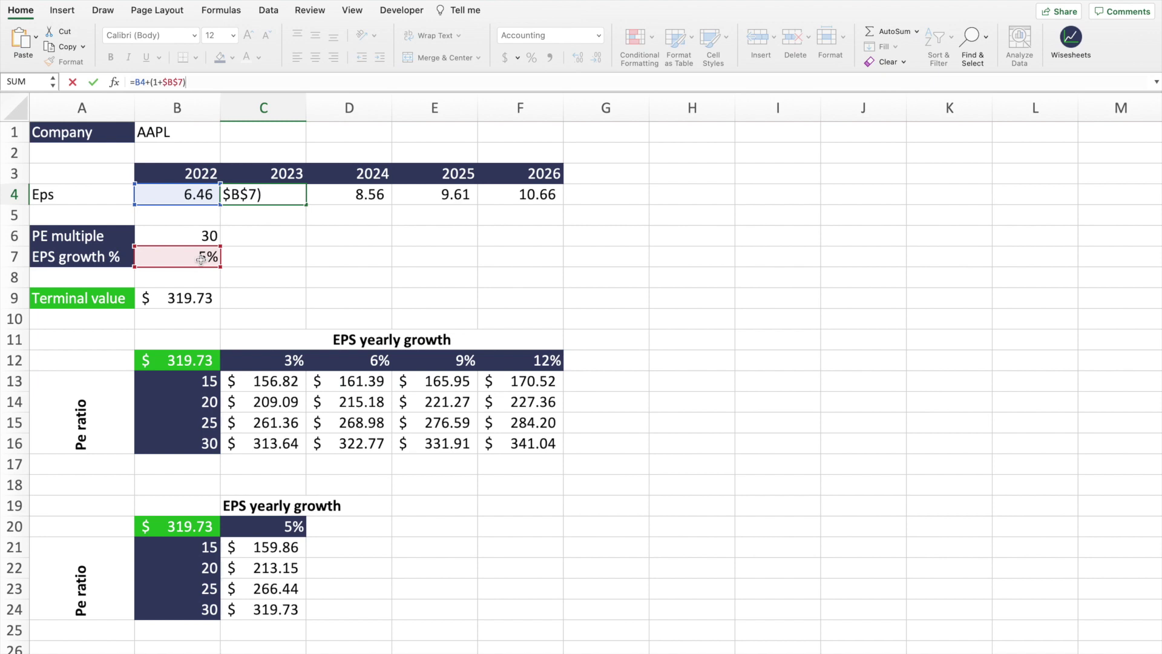
key("Return")
left_click(548, 195)
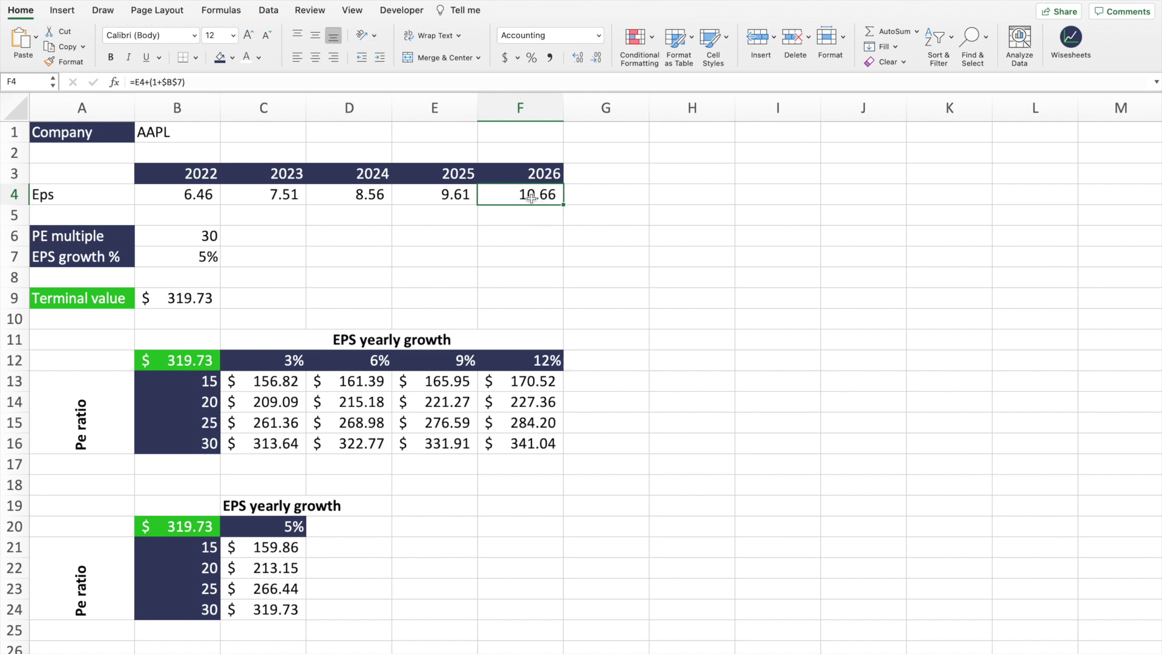
left_click(192, 298)
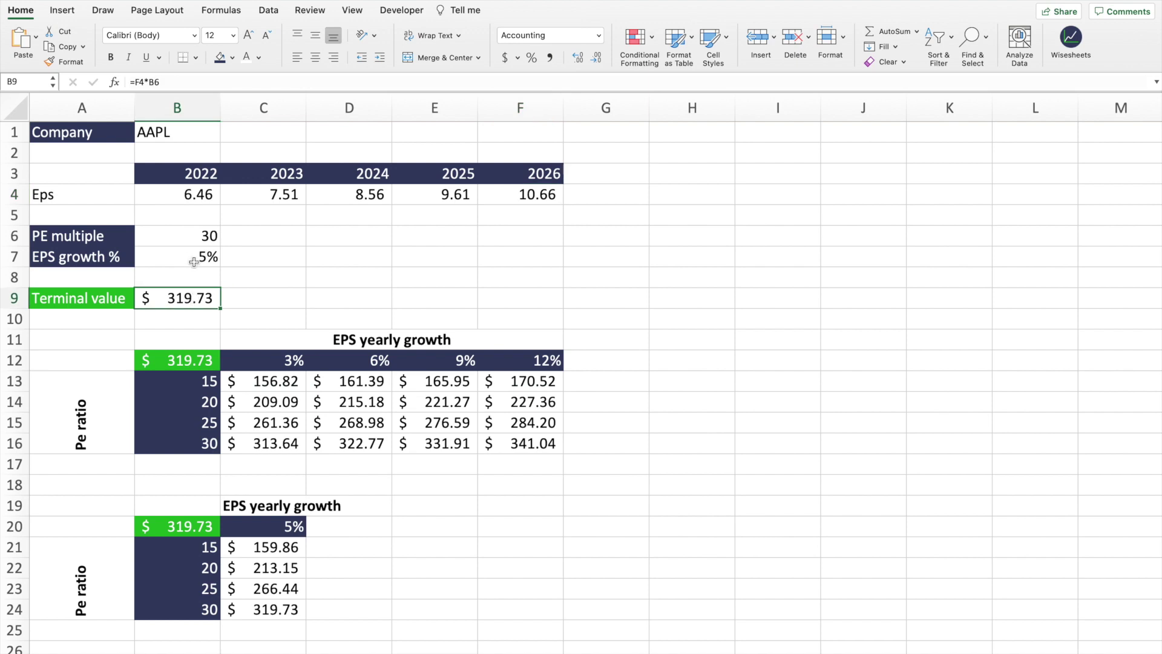
key("F2")
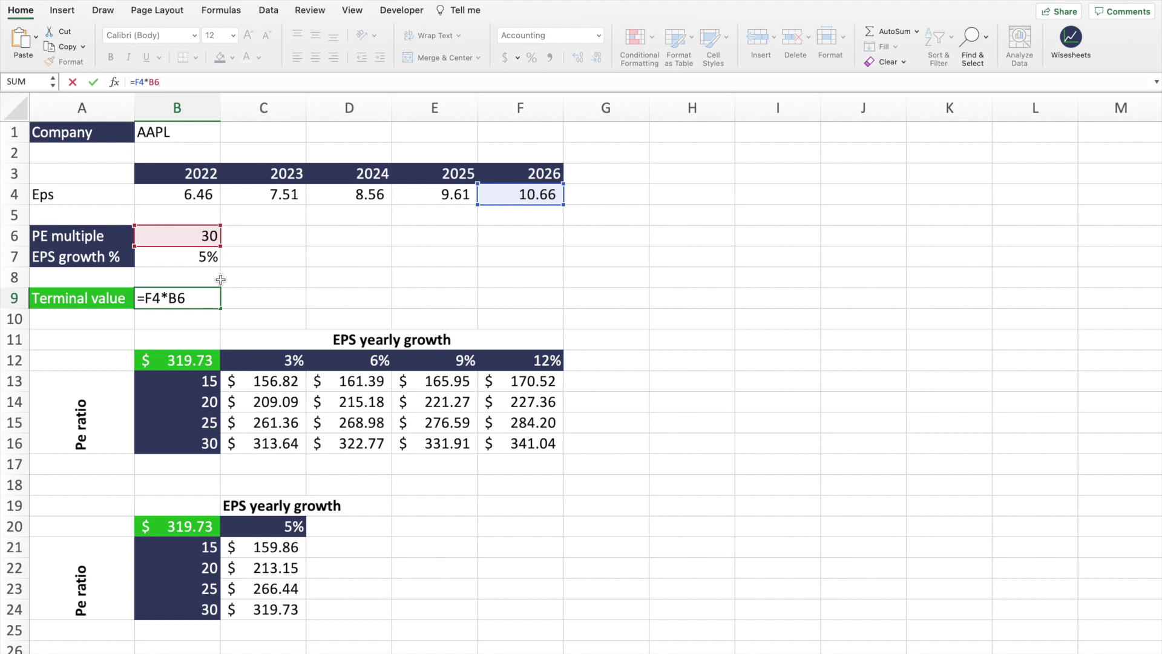
key("Return")
left_click(209, 298)
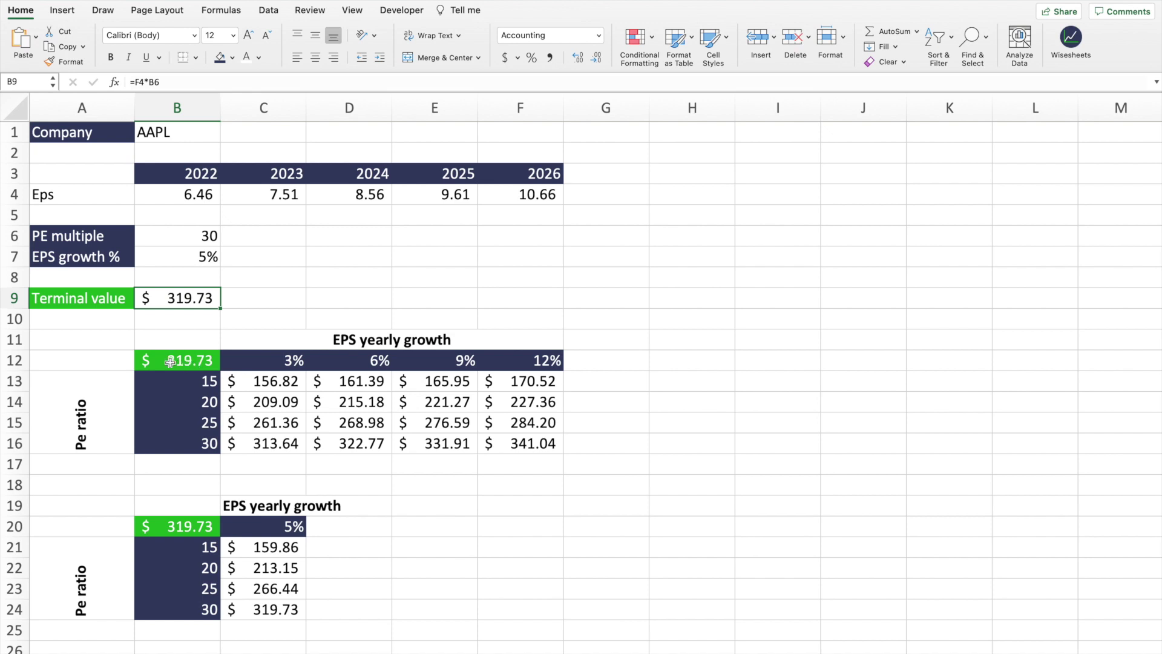
left_click_drag(90, 367, 492, 416)
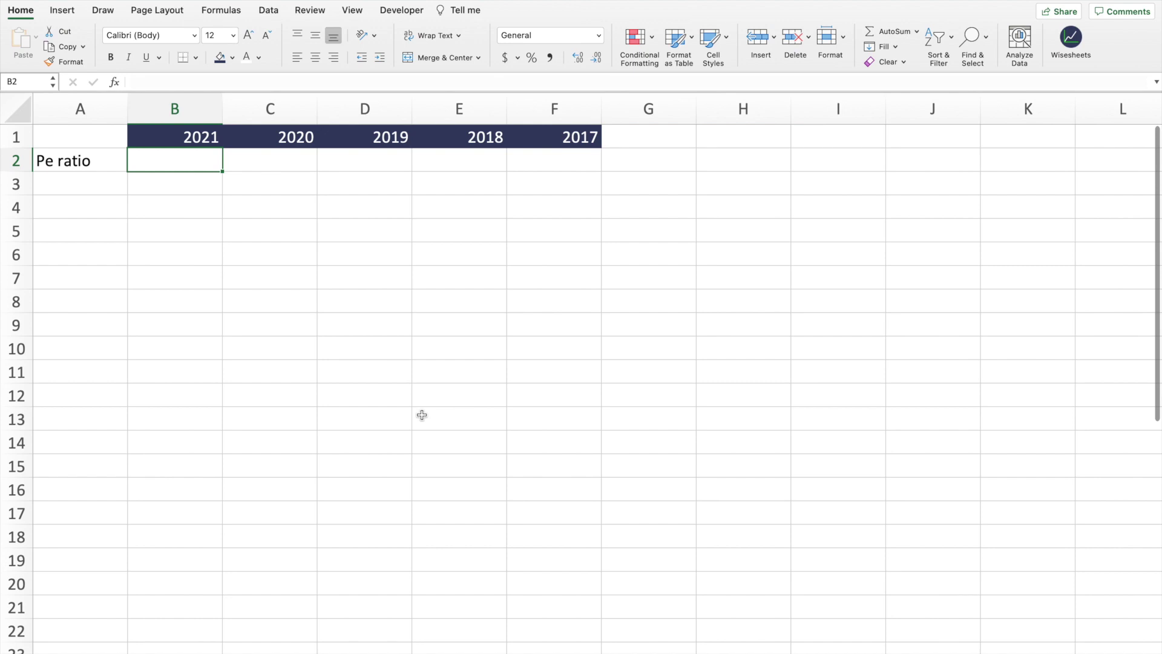
Enter =WISE("aapl",A2,B1:F1) in B2 to retrieve Apple's PE ratio for 2021 through 2017
type("=")
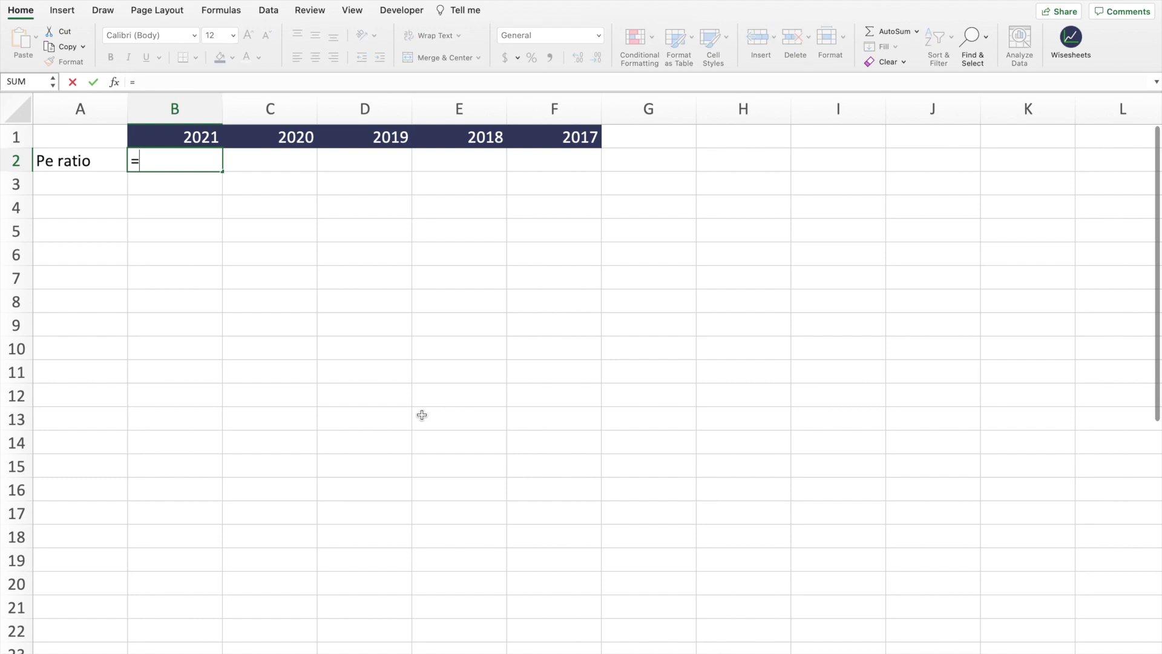
type("wise")
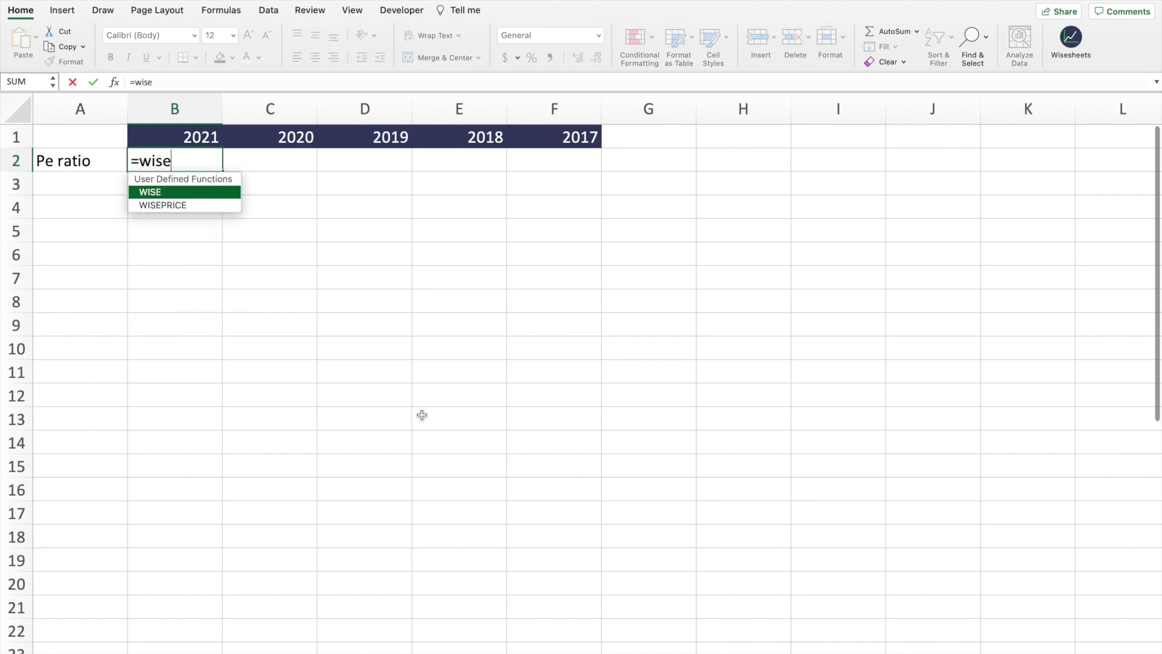
key("Tab")
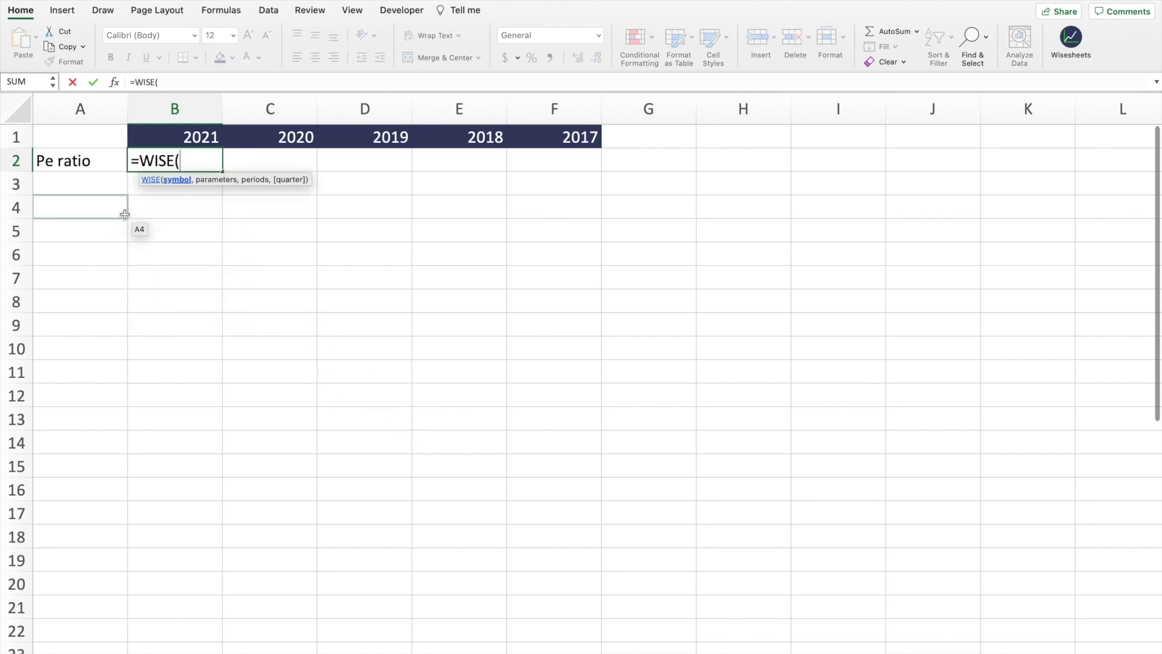
type("\"aapl")
key("BackSpace")
type("\",")
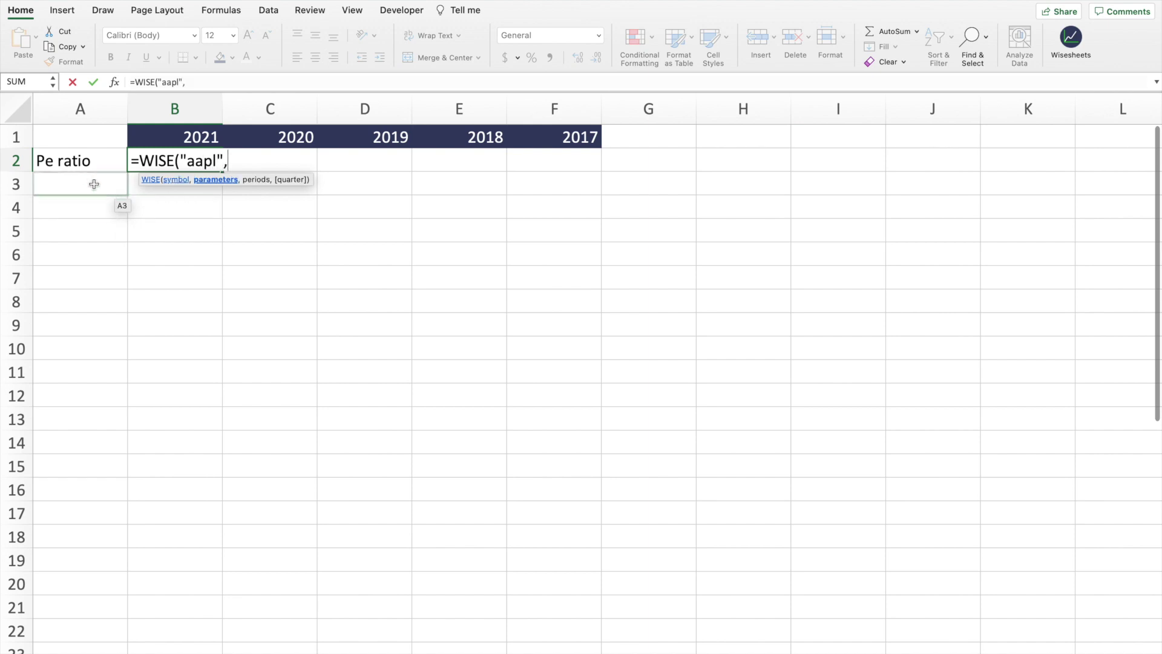
left_click(84, 162)
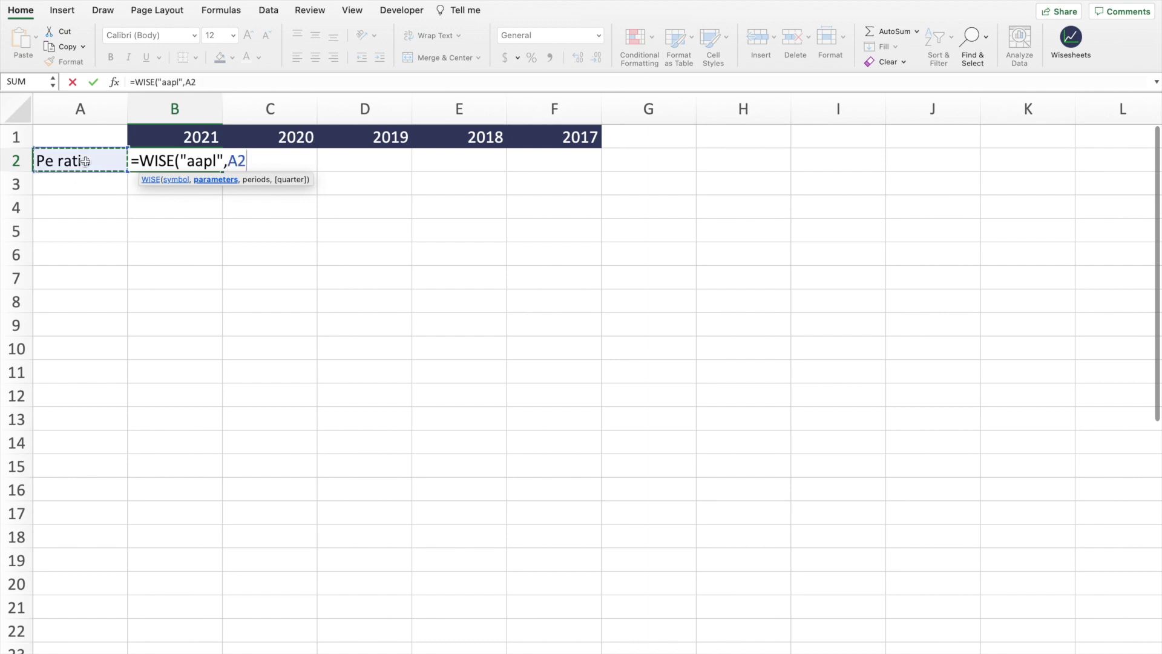
type(",")
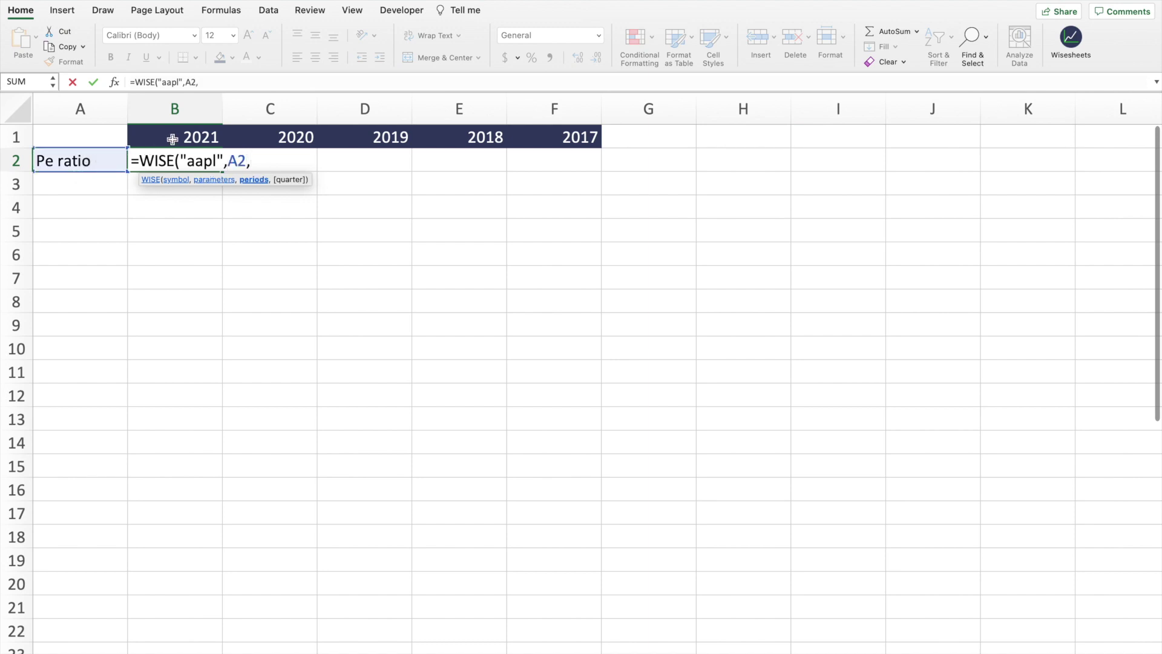
left_click_drag(174, 139, 579, 144)
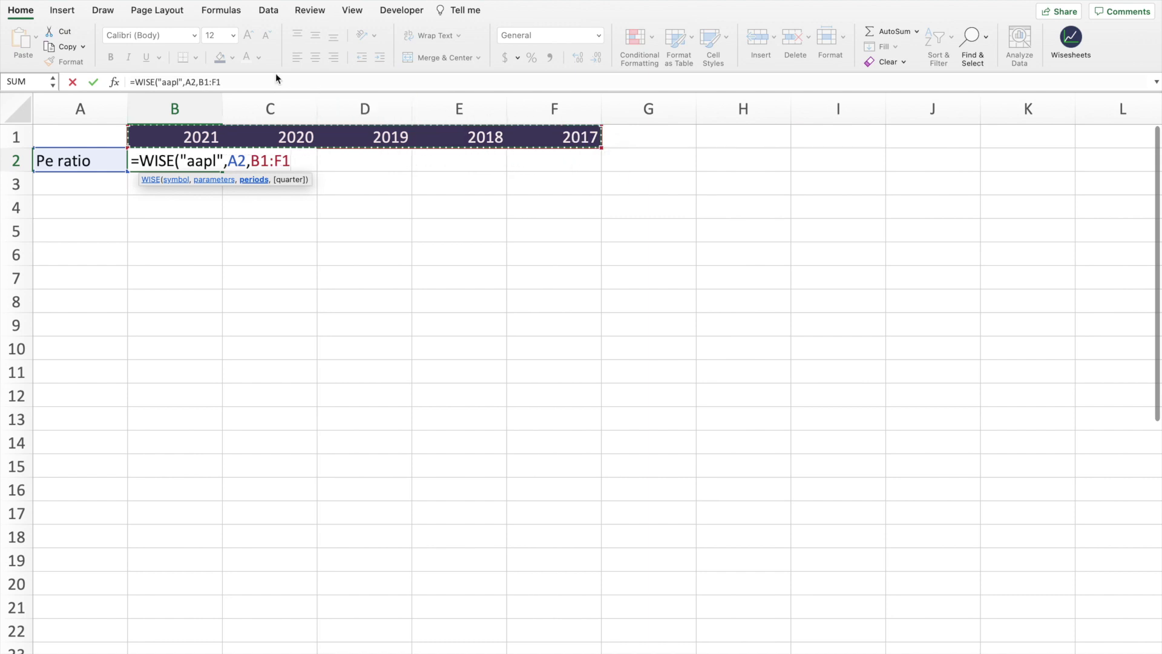
left_click(253, 83)
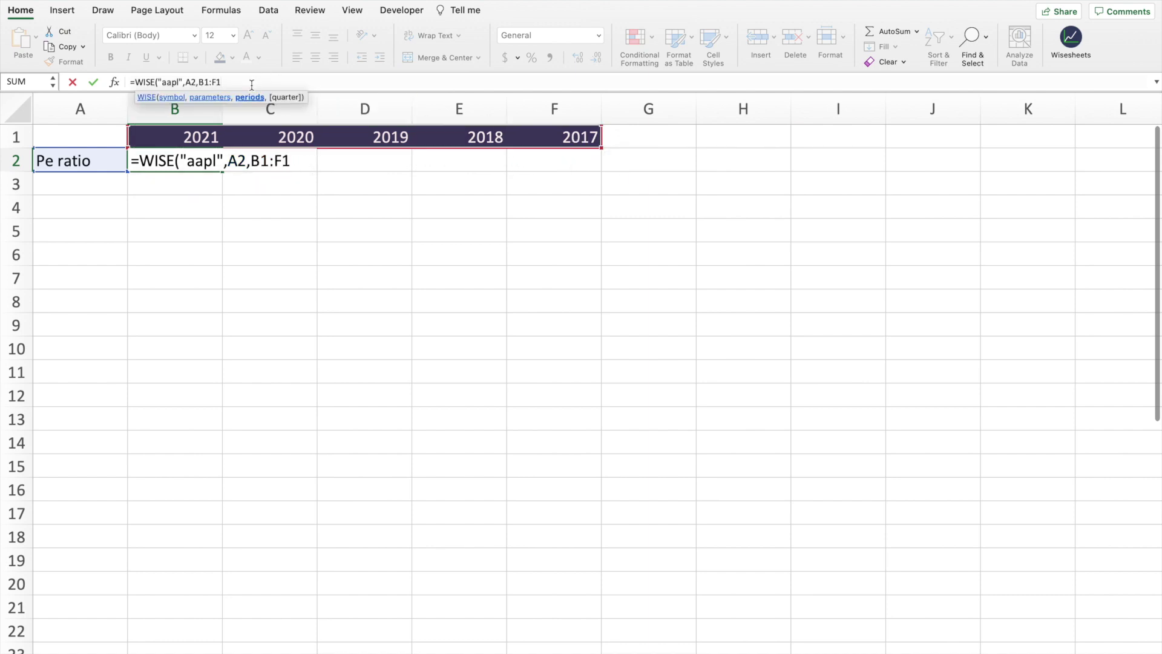
type(")")
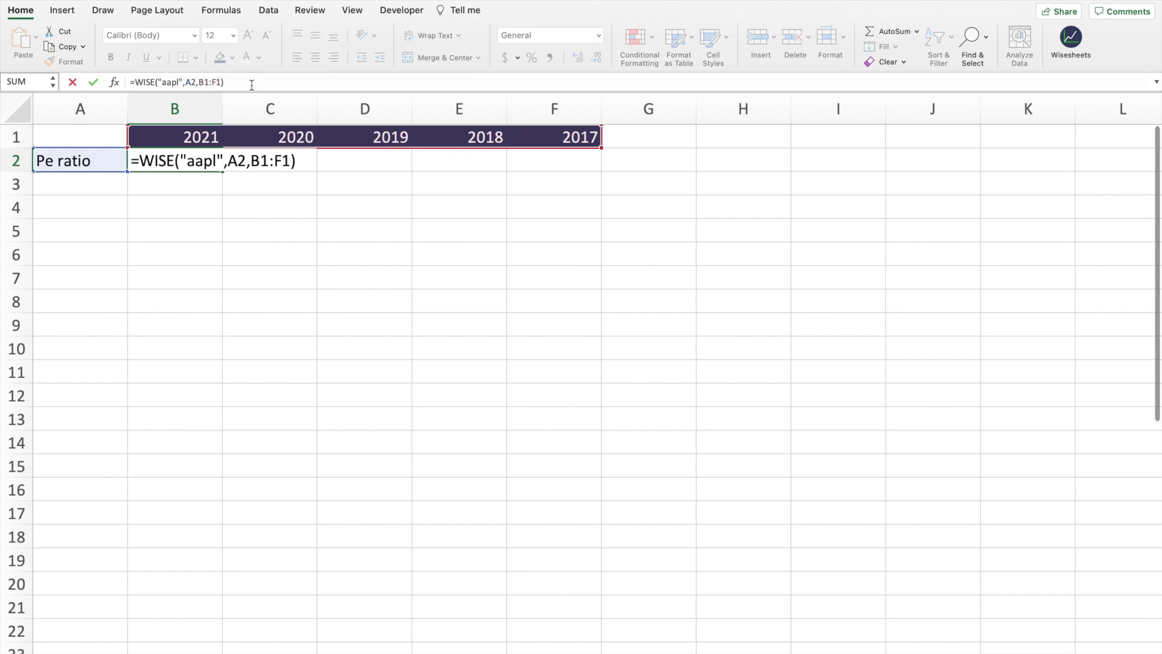
key("Return")
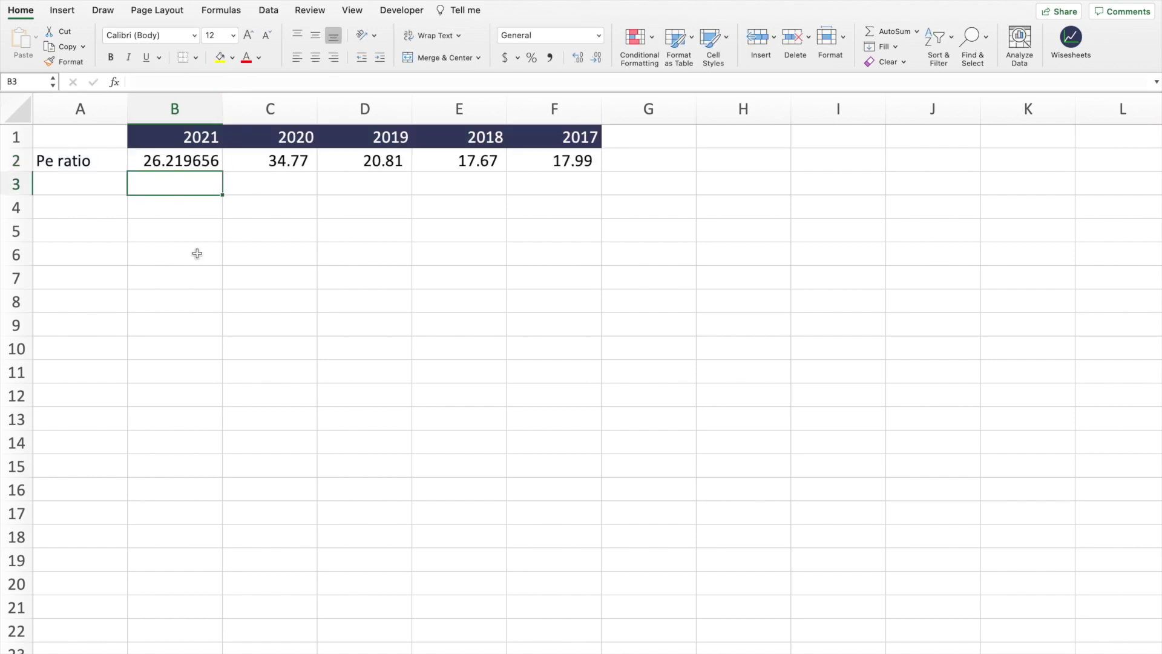
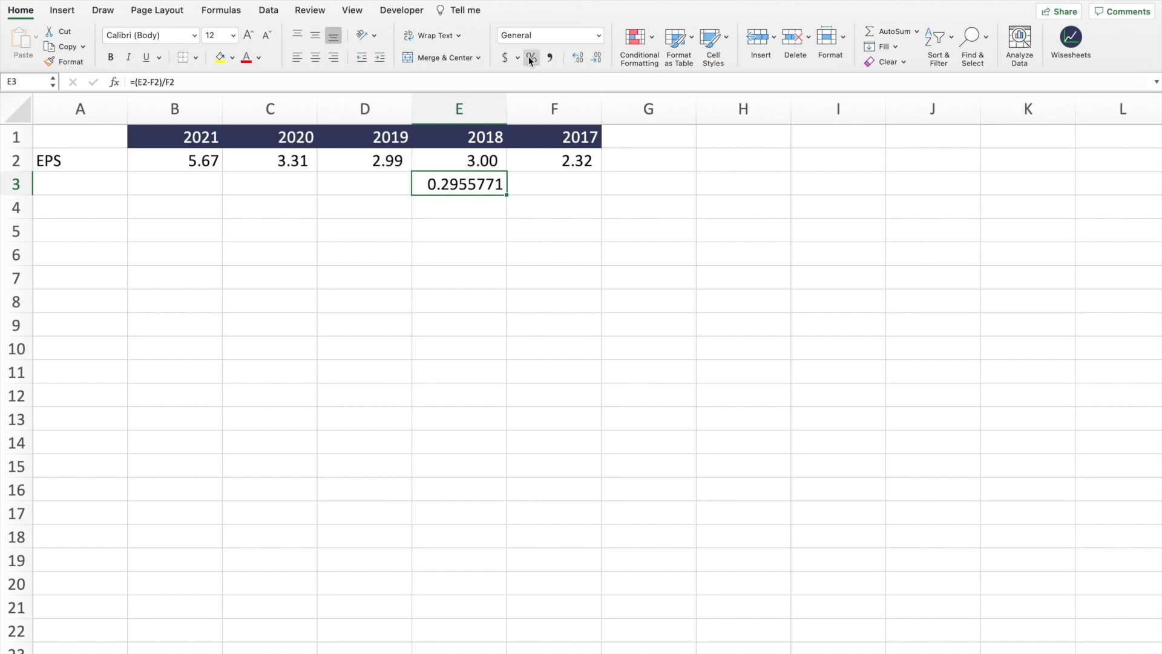
Format the EPS growth in E3 as a percentage and fill its formula across to B3 for the years up to 2021
left_click(531, 58)
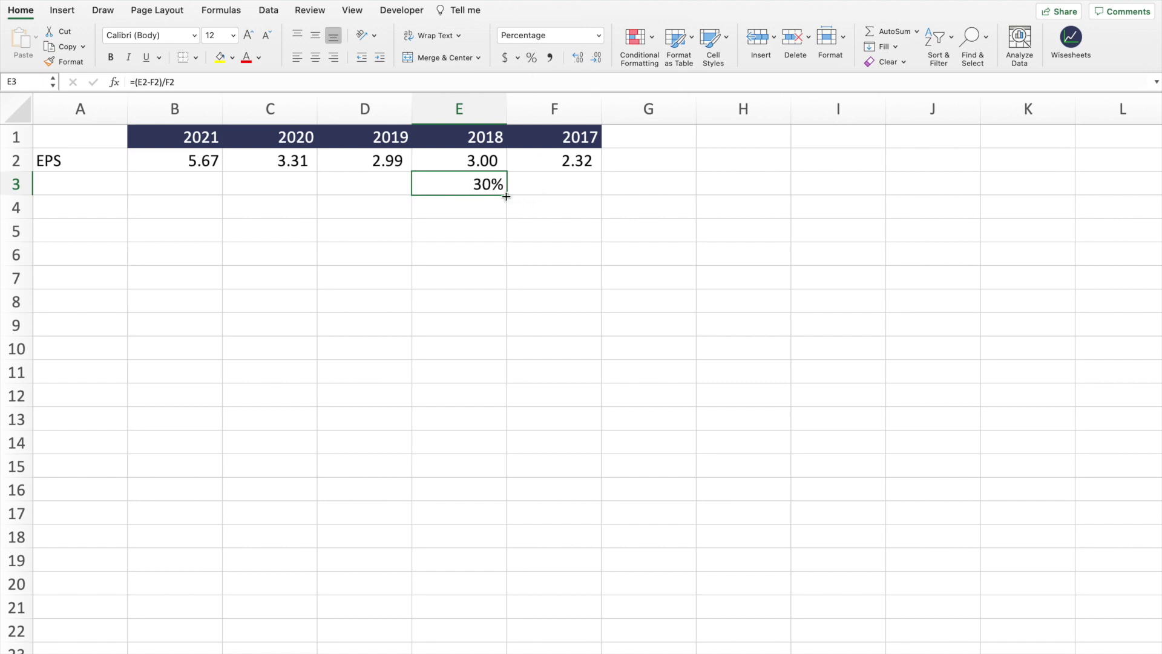
left_click_drag(507, 194, 170, 192)
left_click(185, 236)
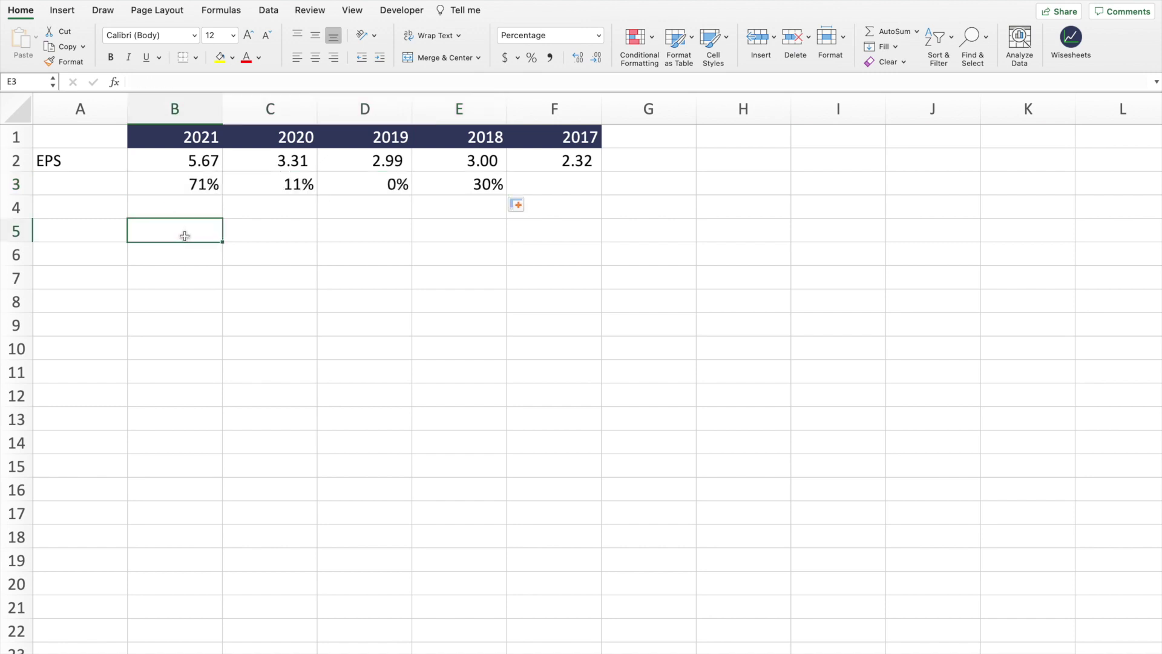
left_click(400, 187)
left_click(276, 186)
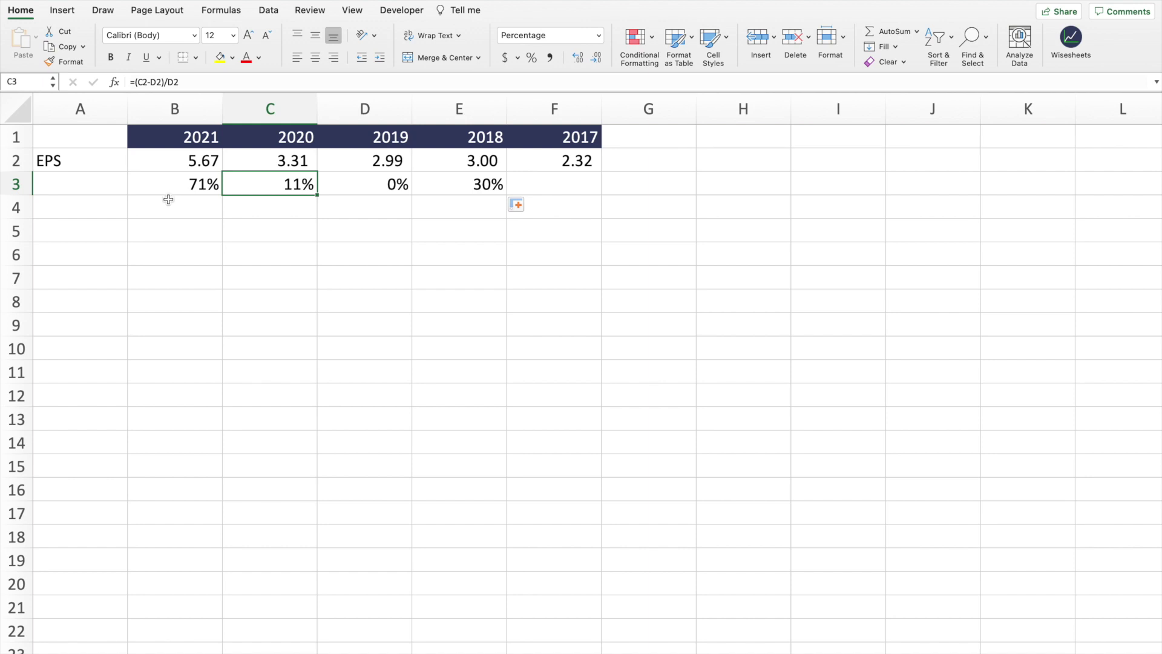
Label cell A5 "Average growth" below the yearly EPS growth rates
double_click(85, 229)
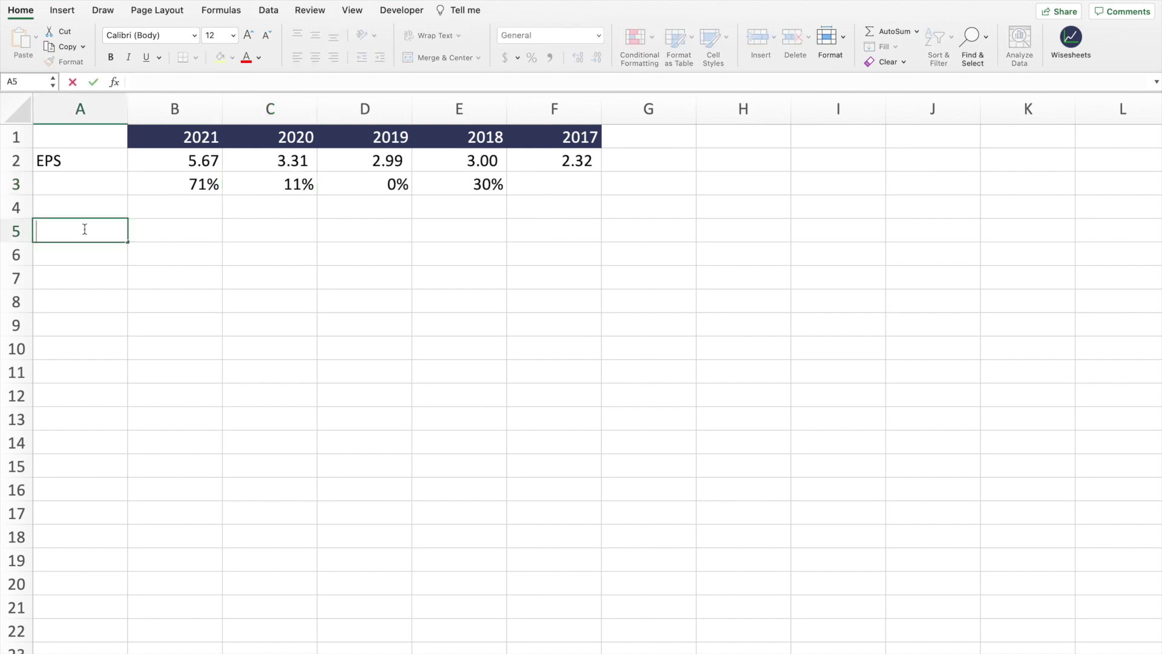
type("Average growth")
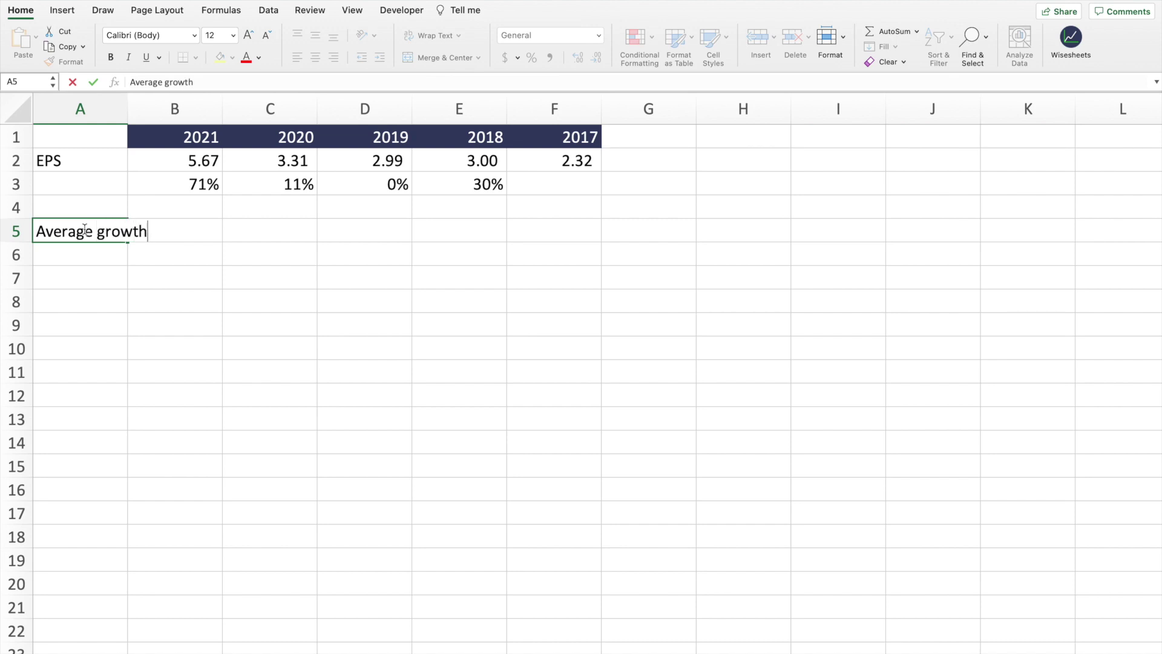
key("Tab")
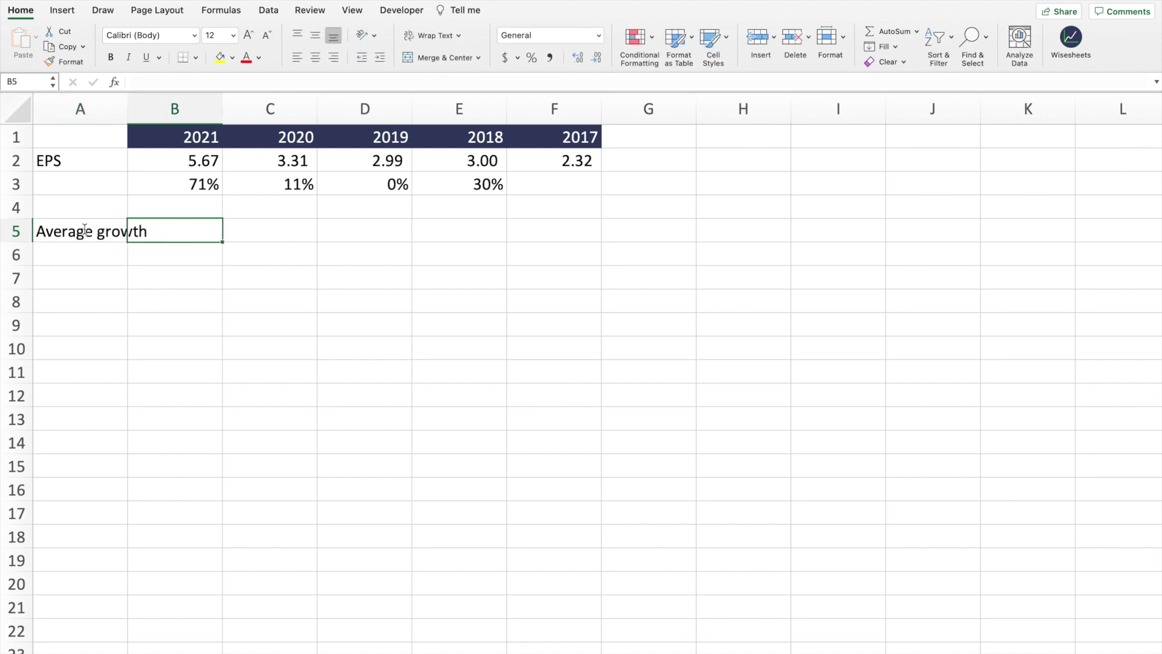
Enter the formula =((B2-F2)/F2)/5 in B5 to calculate the average EPS growth from 2017 to 2021
type("=")
left_click(189, 158)
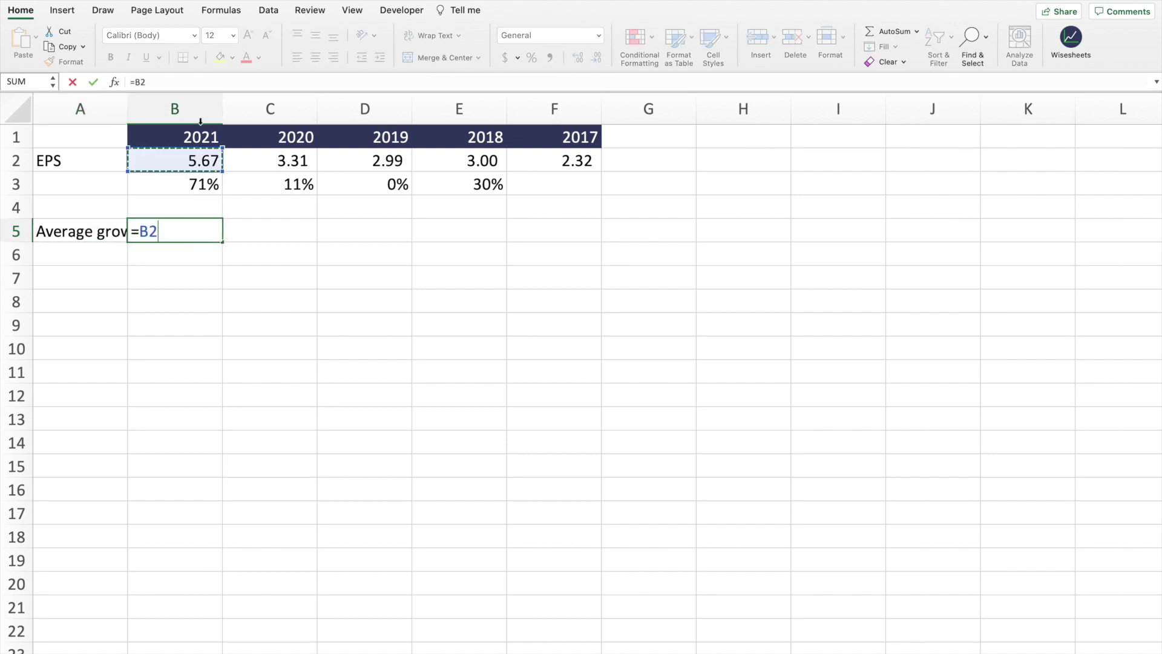
left_click(135, 82)
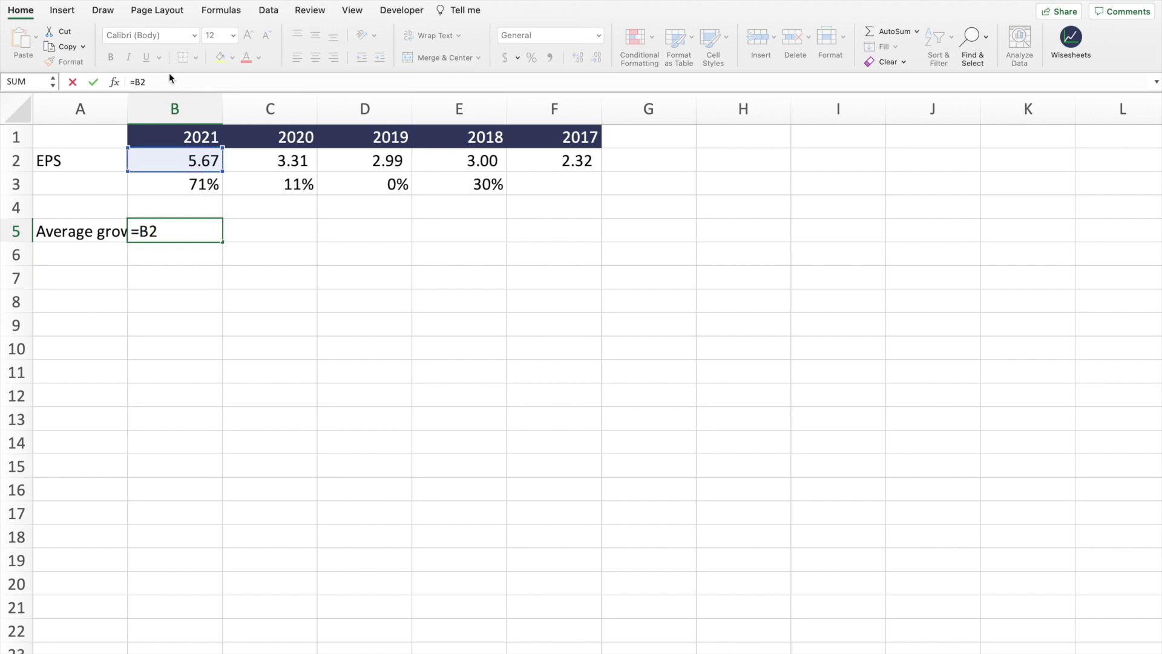
type("(B2-")
left_click(555, 161)
type(")/")
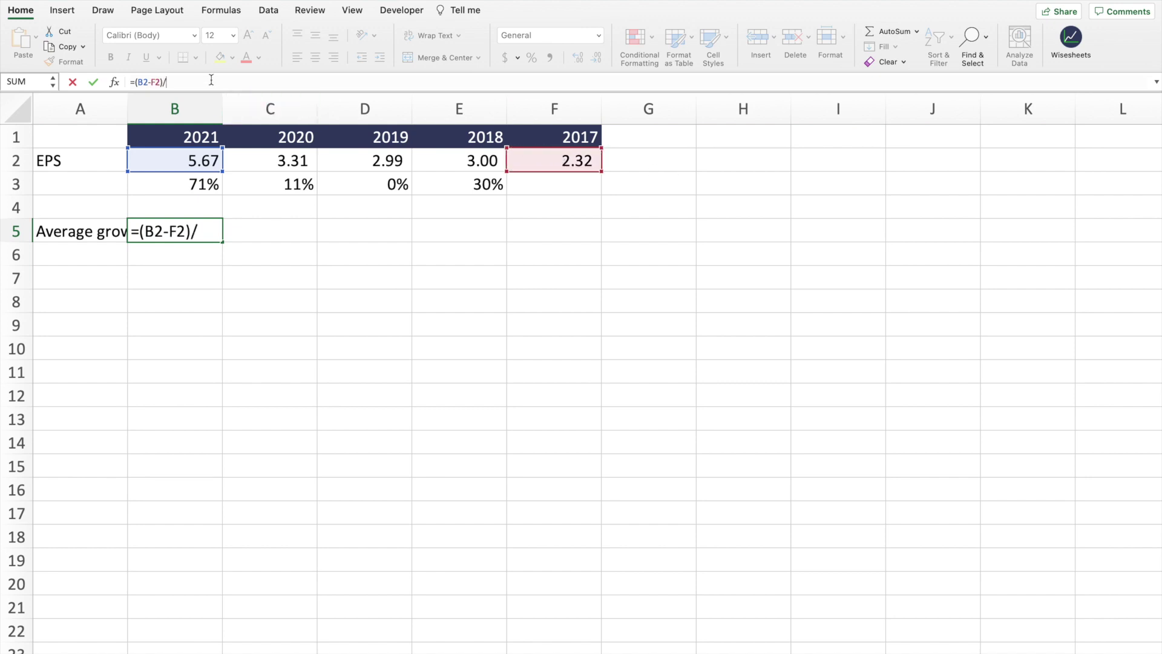
left_click(548, 164)
left_click(133, 82)
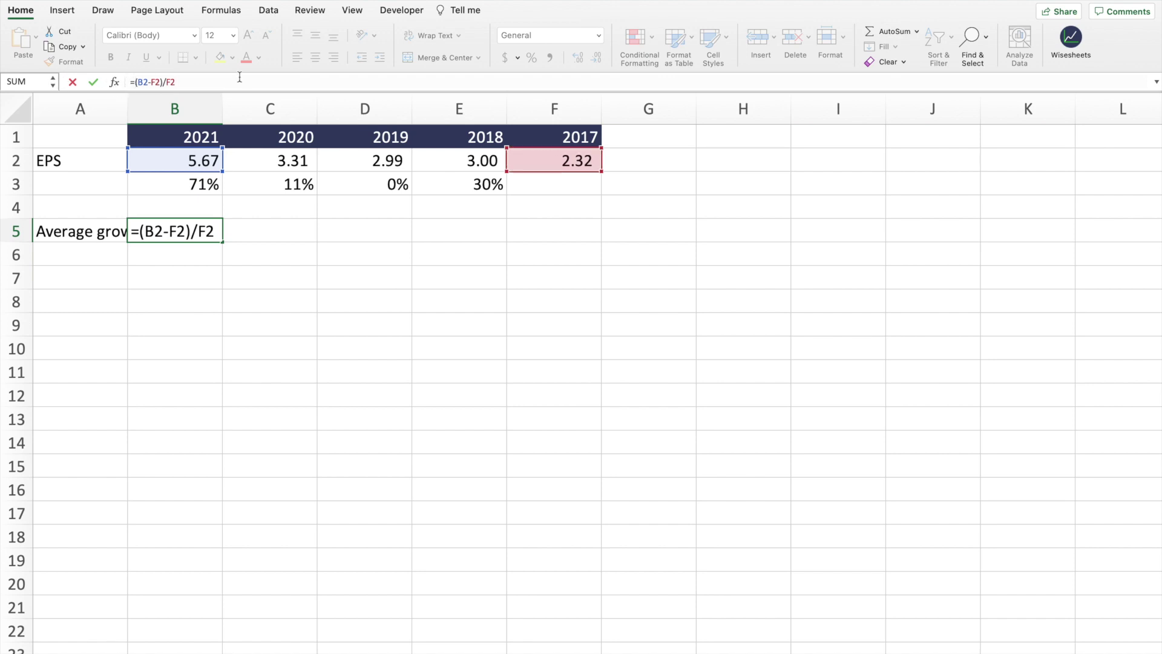
type("(")
key("Right")
key("Right")
key("Right")
key("Right")
key("Right")
key("Right")
key("Right")
key("Right")
key("Right")
key("Right")
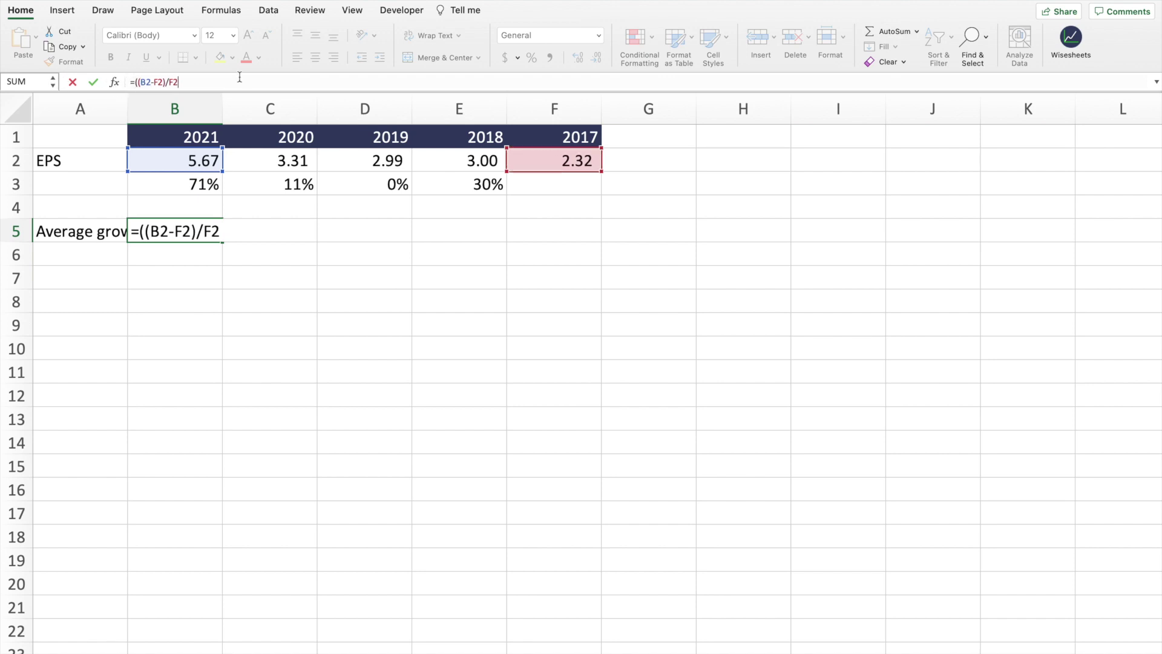
type(")/5")
key("Return")
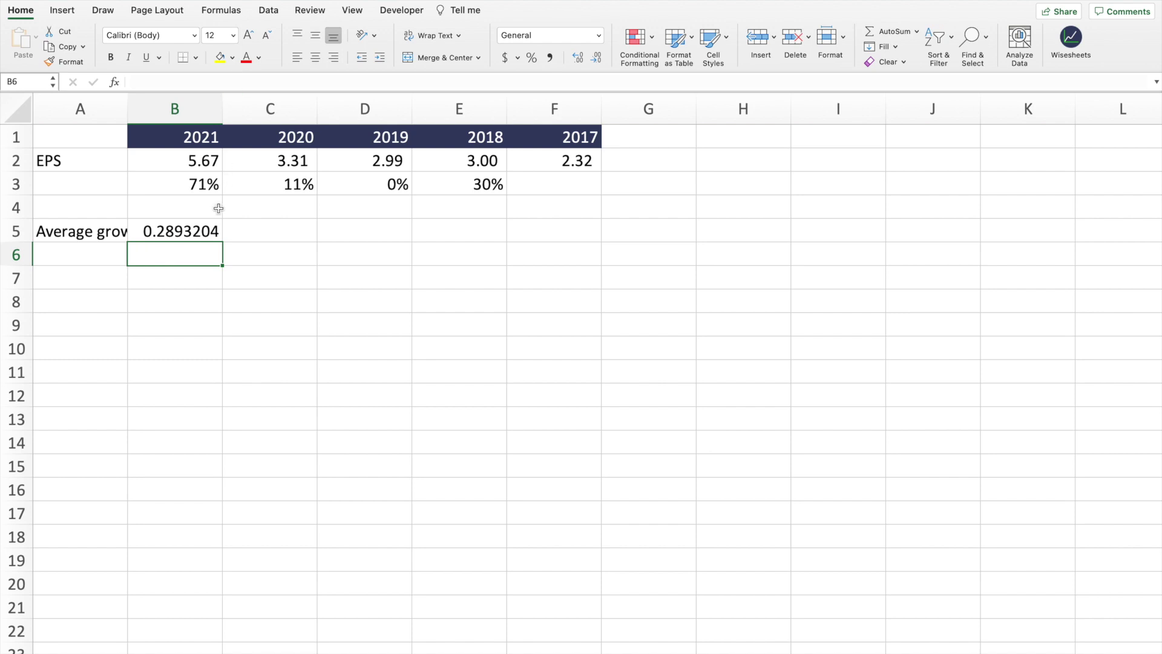
Format the average growth in B5 as a percentage and increase its number of decimal places
left_click(198, 233)
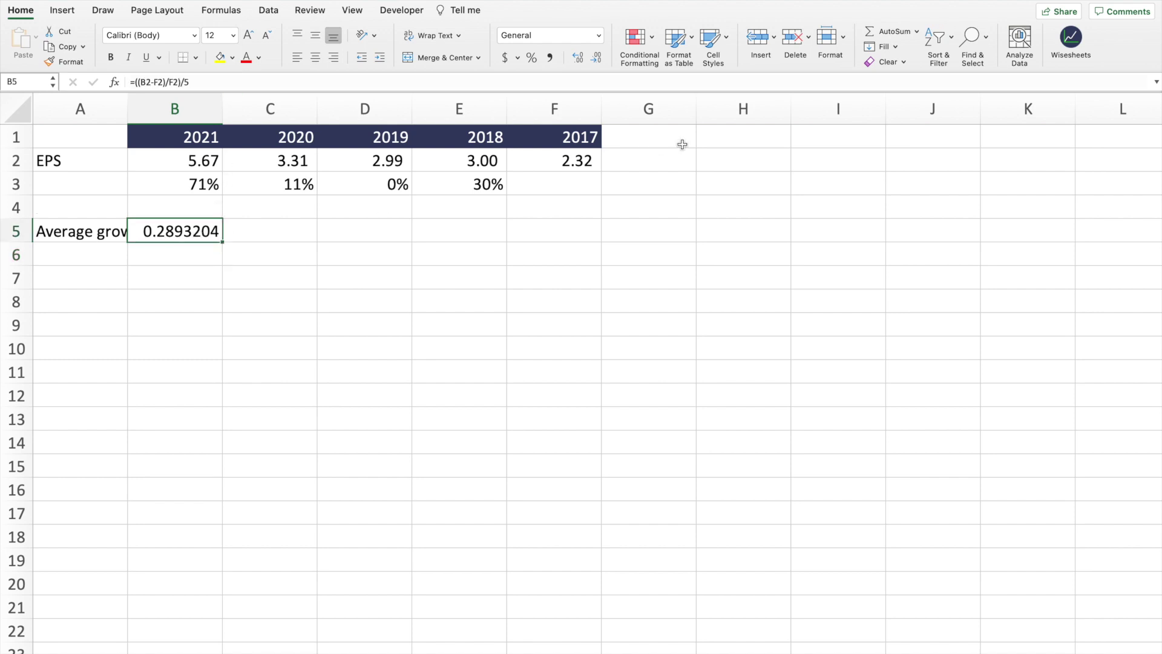
left_click(531, 59)
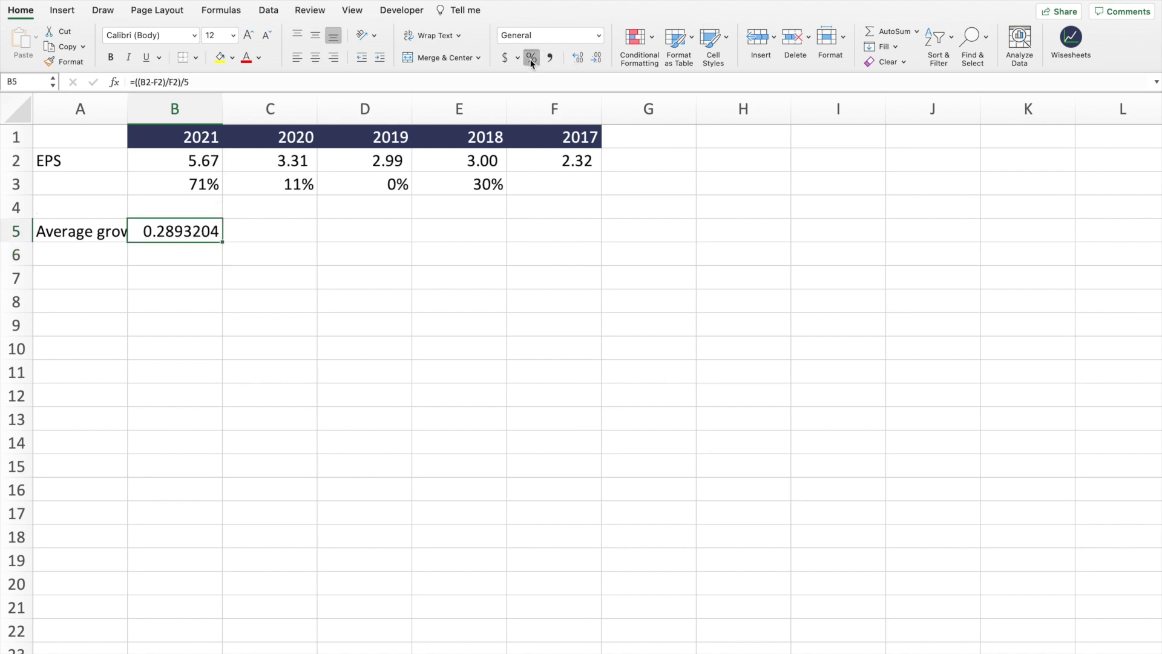
left_click(579, 58)
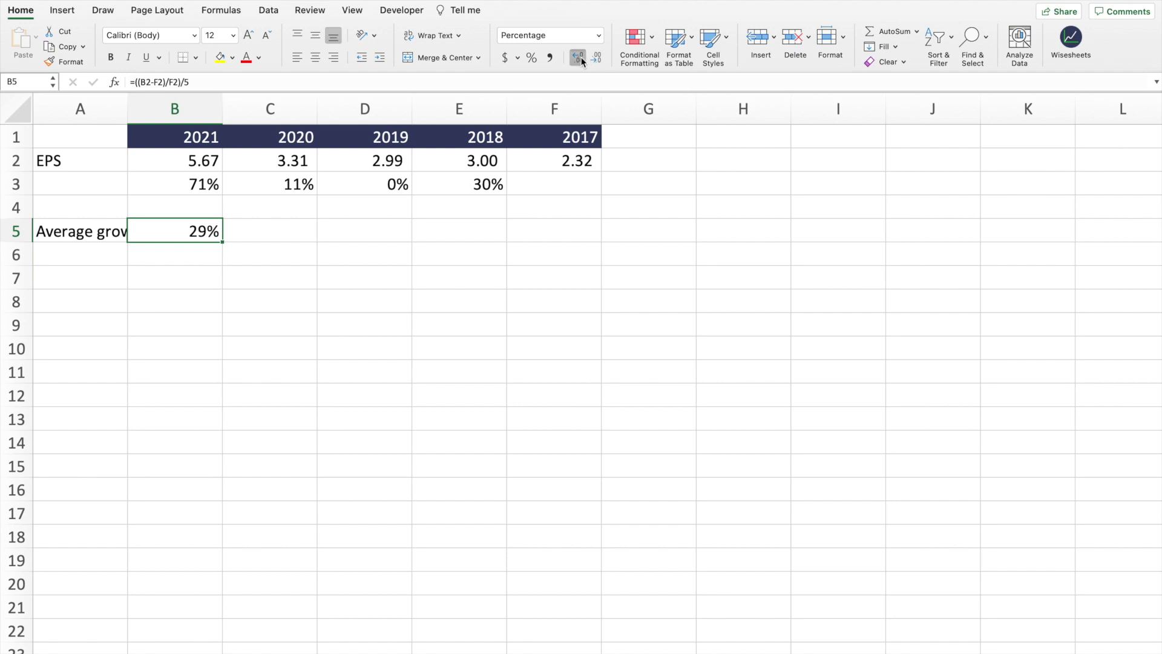
left_click(581, 61)
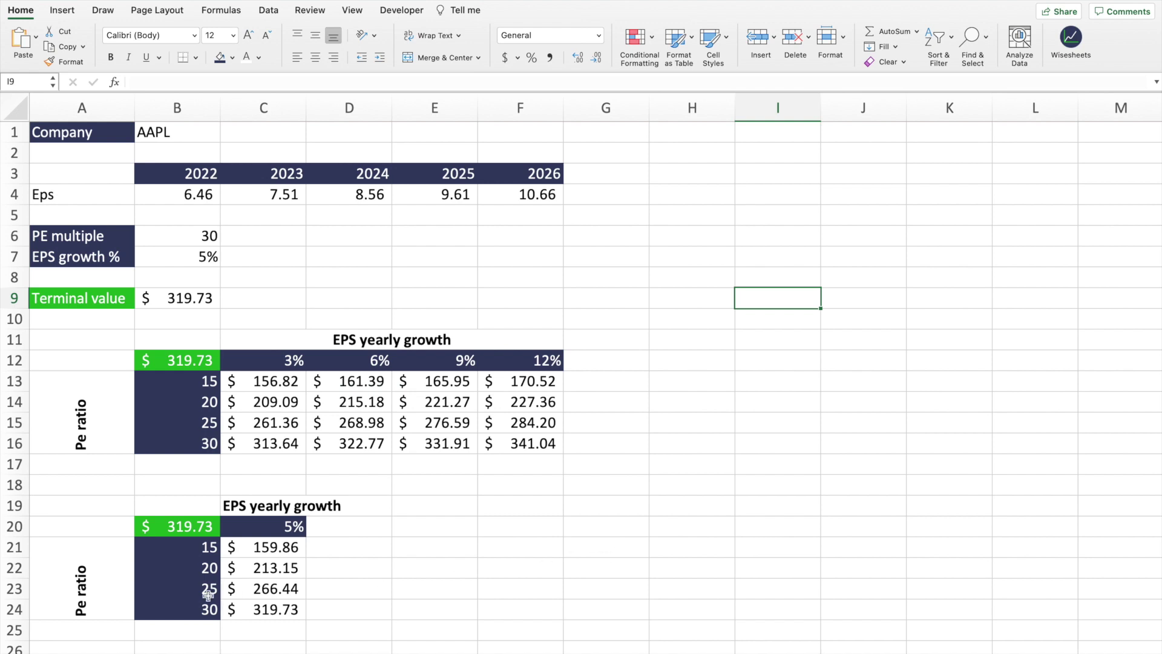
Clear the terminal values in C21:C24 of the lower PE ratio table, keeping its 5% growth header
left_click(81, 576)
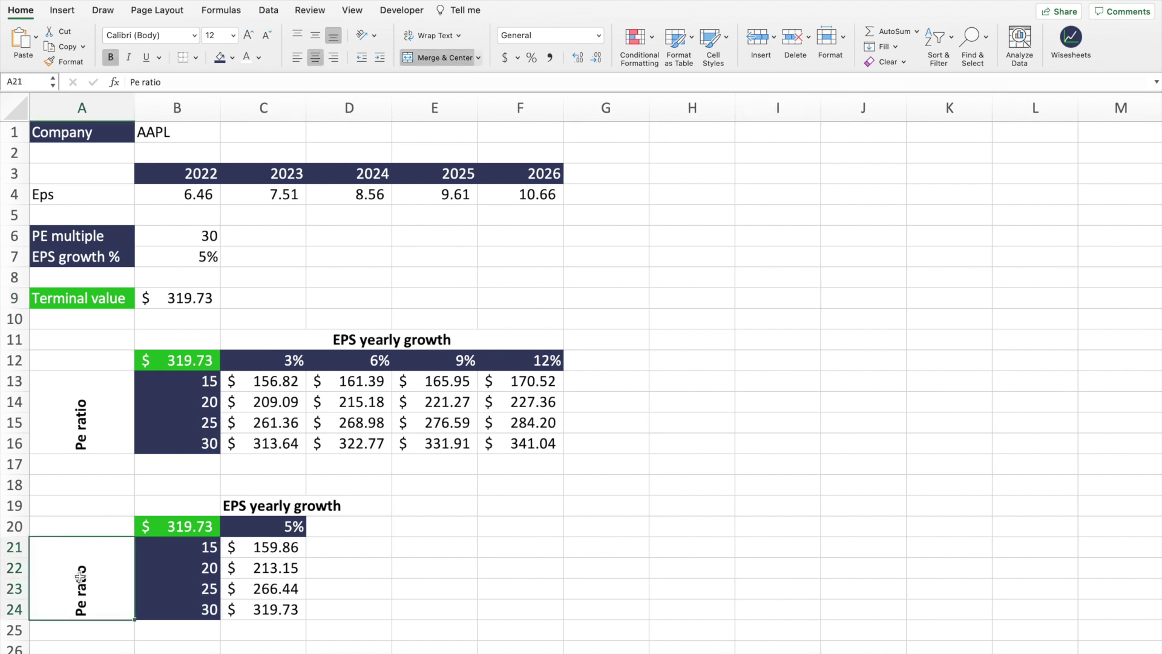
left_click(270, 526)
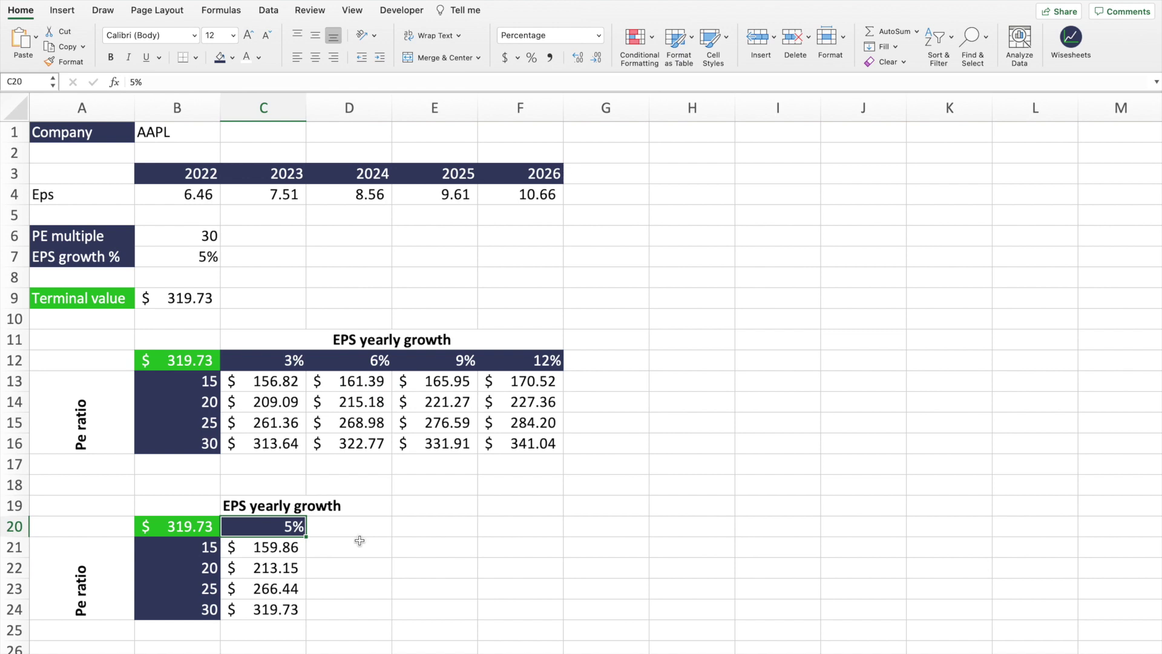
left_click_drag(281, 546, 284, 609)
key("Delete")
left_click(361, 590)
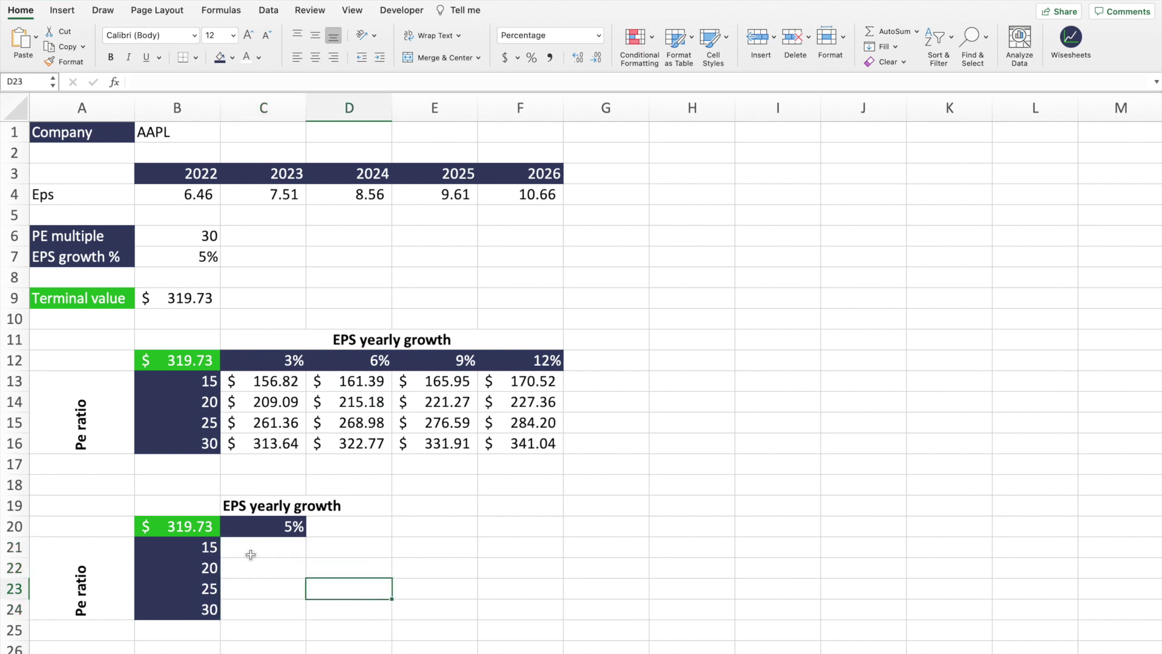
Check the terminal value reference in B20 and start a what-if Data Table for the range B20:C24
left_click(201, 527)
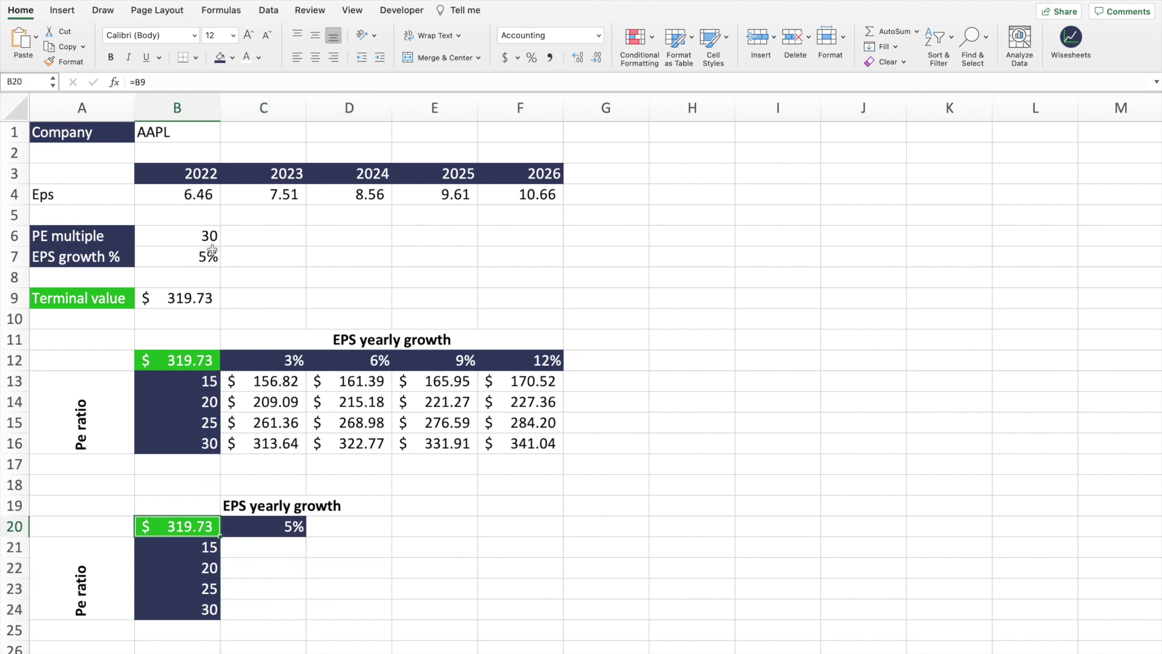
left_click(163, 81)
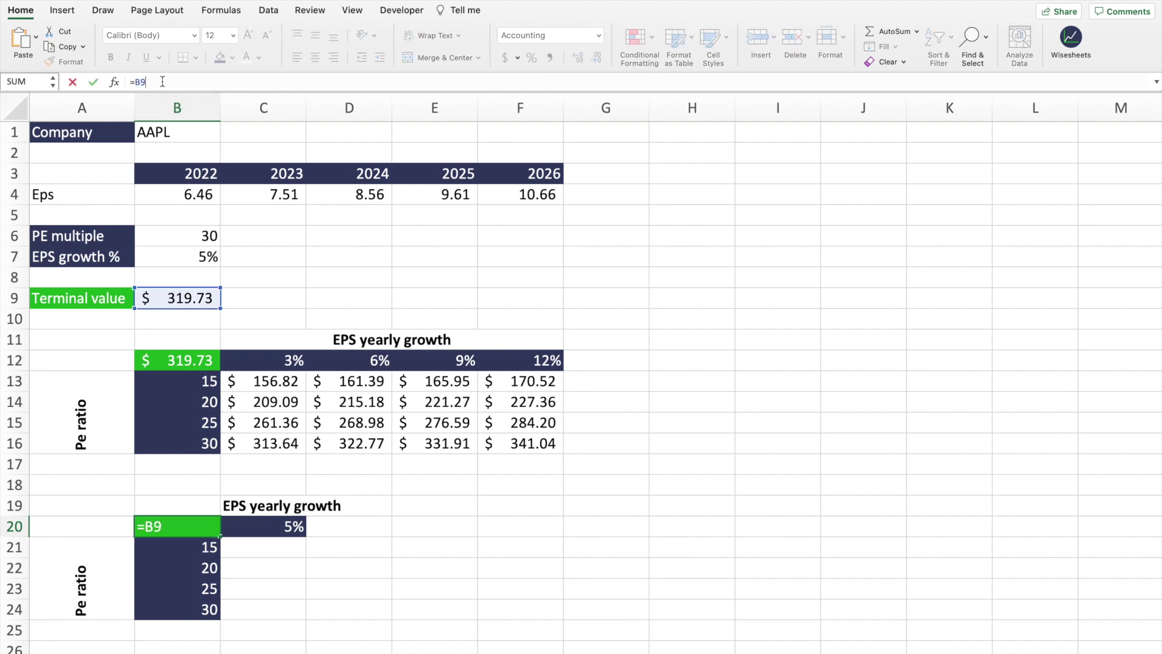
key("Return")
left_click(271, 525)
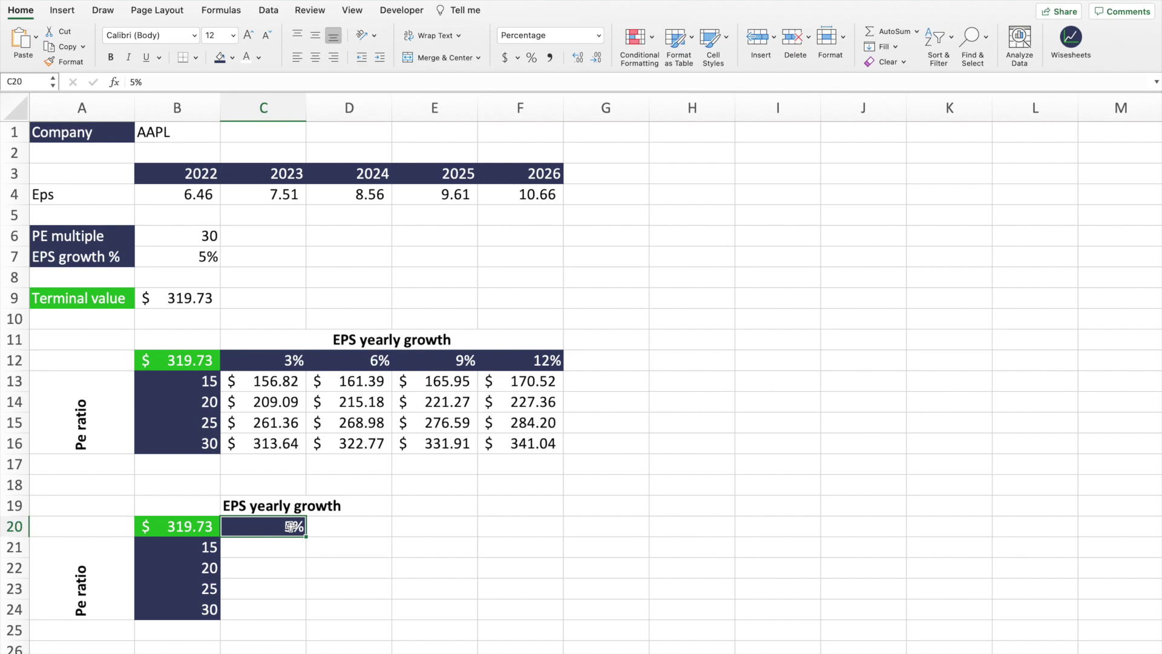
left_click(185, 546)
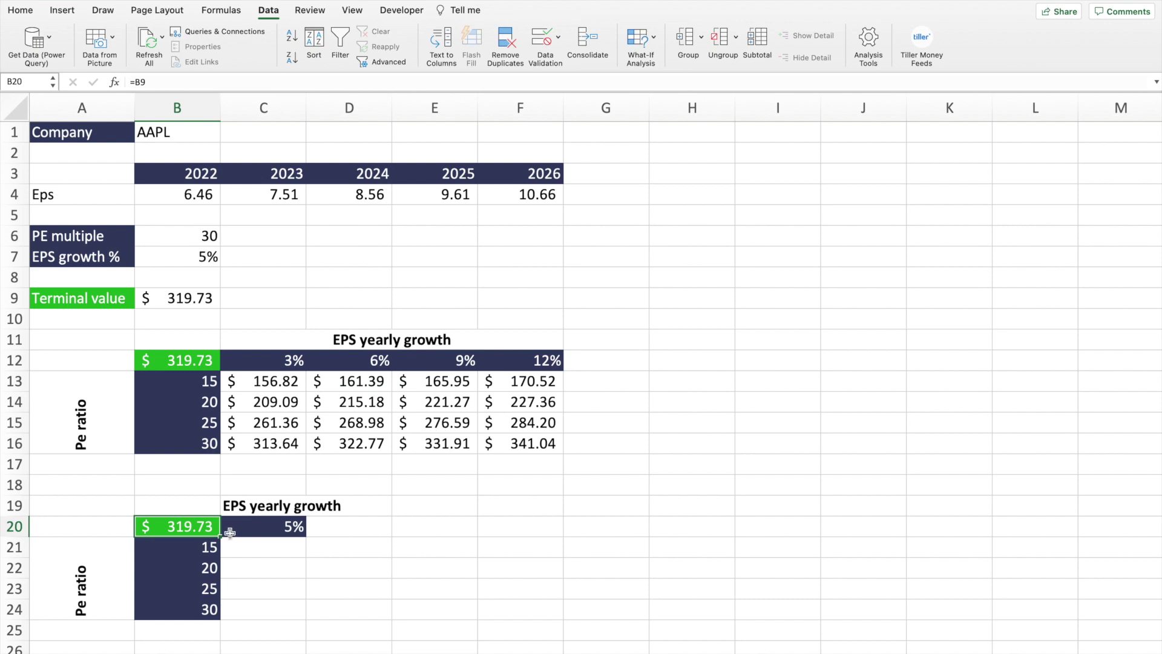
left_click_drag(192, 526, 255, 607)
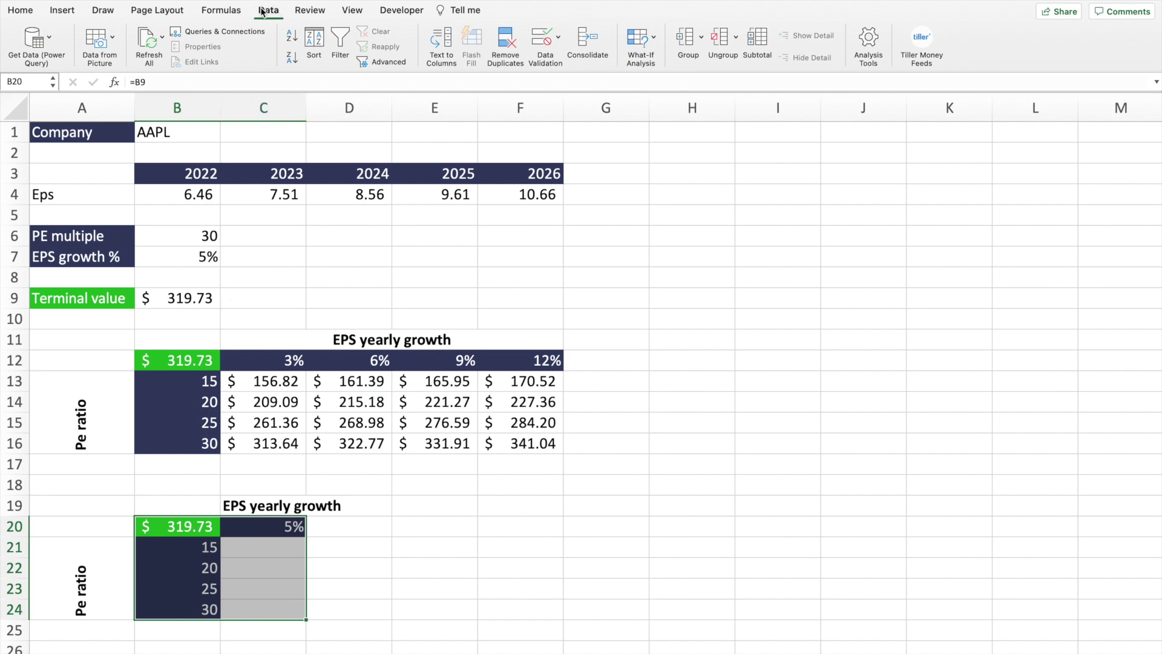
left_click(637, 51)
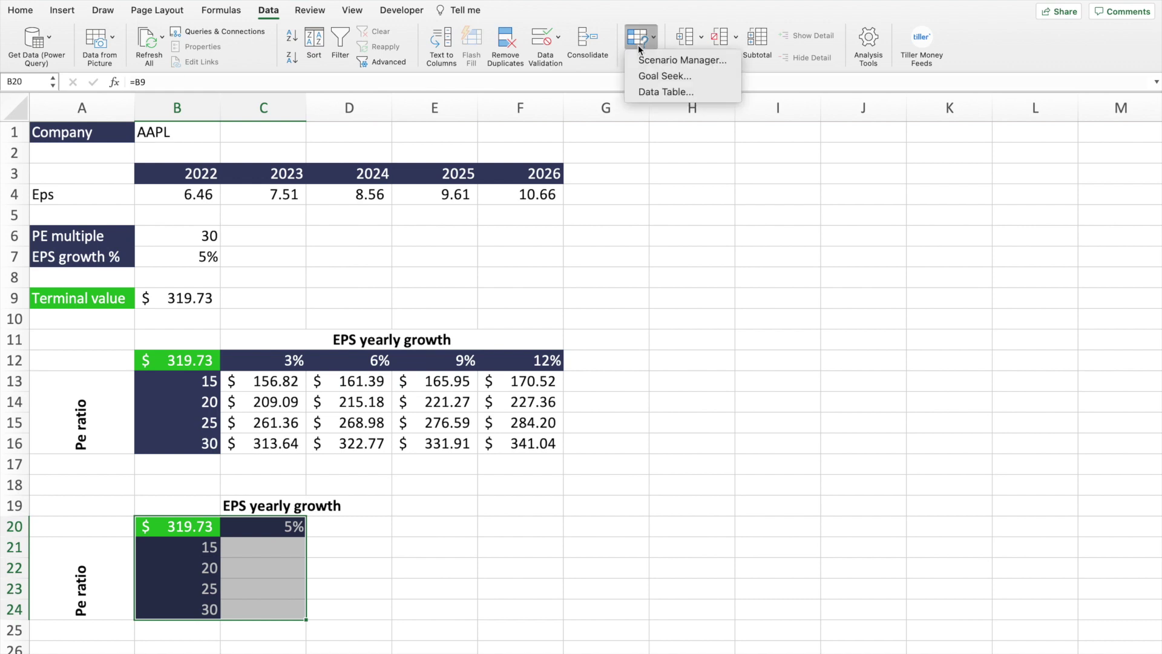
left_click(657, 92)
left_click_drag(606, 135, 477, 293)
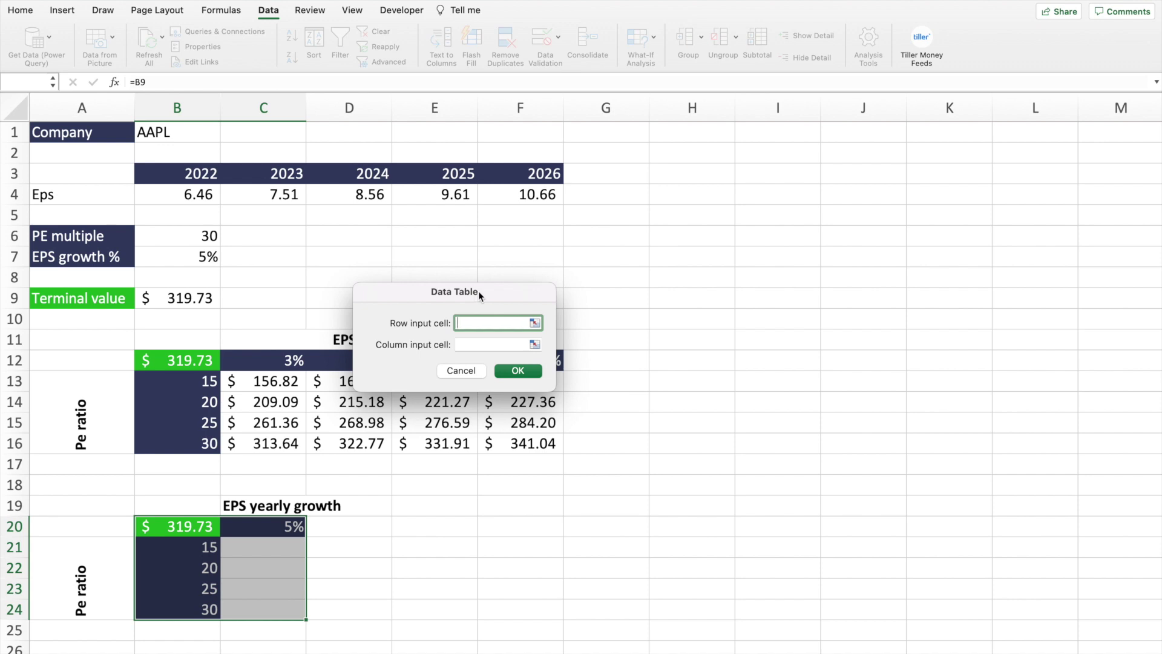
left_click(603, 108)
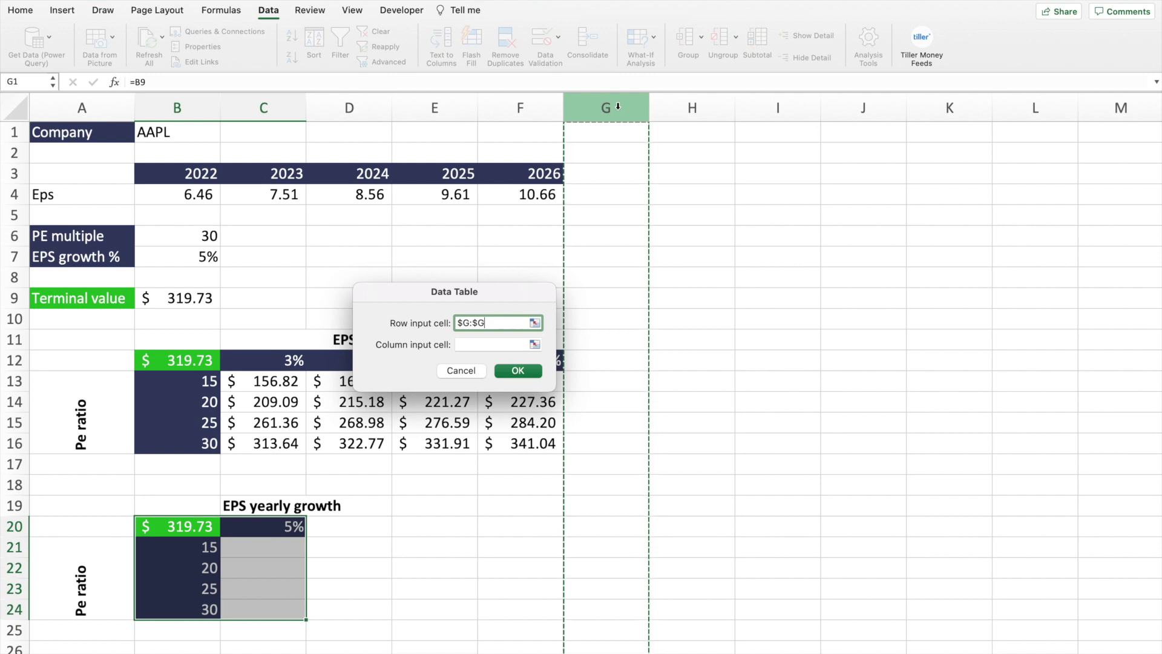
left_click(692, 107)
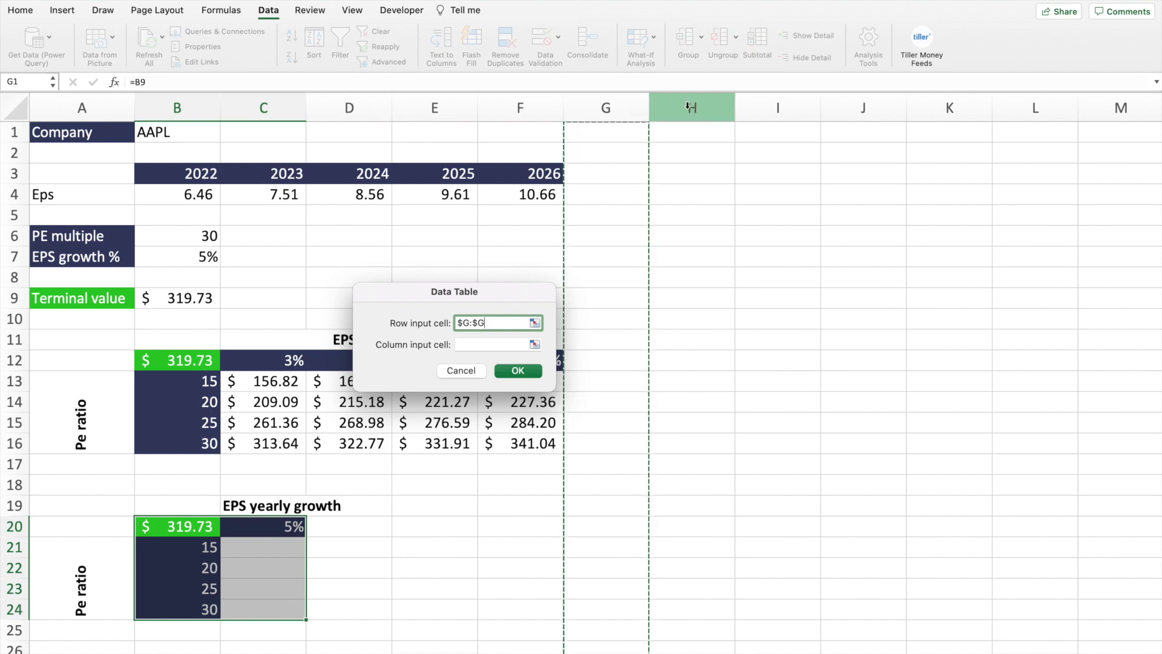
left_click(778, 108)
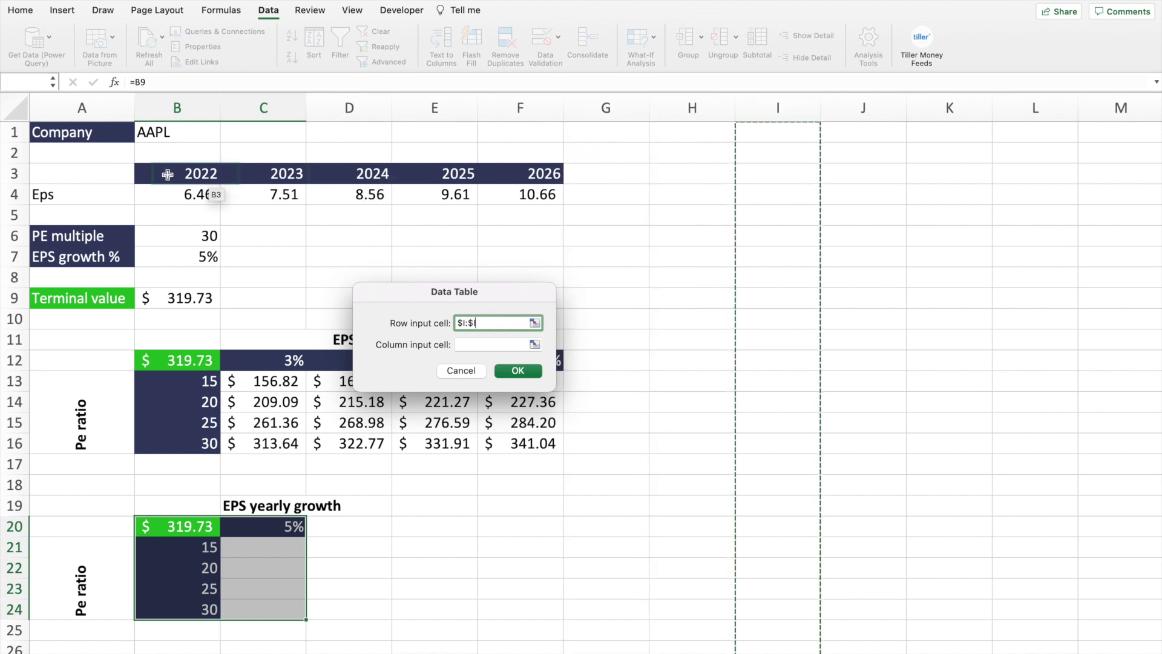
left_click(14, 174)
left_click(14, 195)
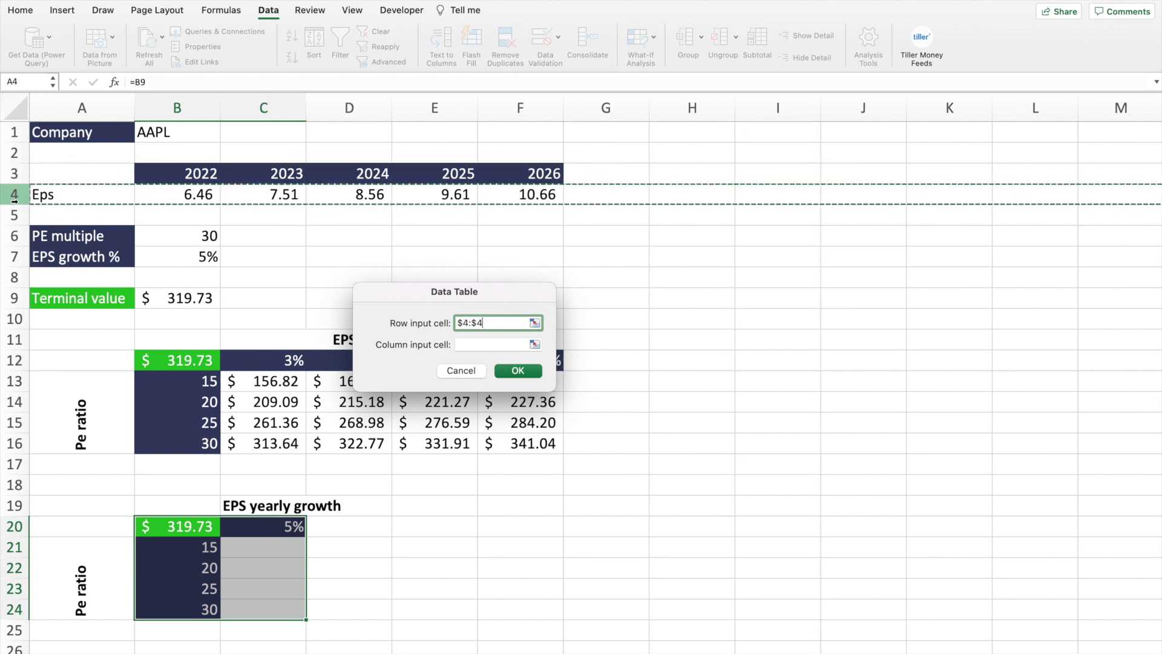
left_click(474, 321)
double_click(474, 321)
key("BackSpace")
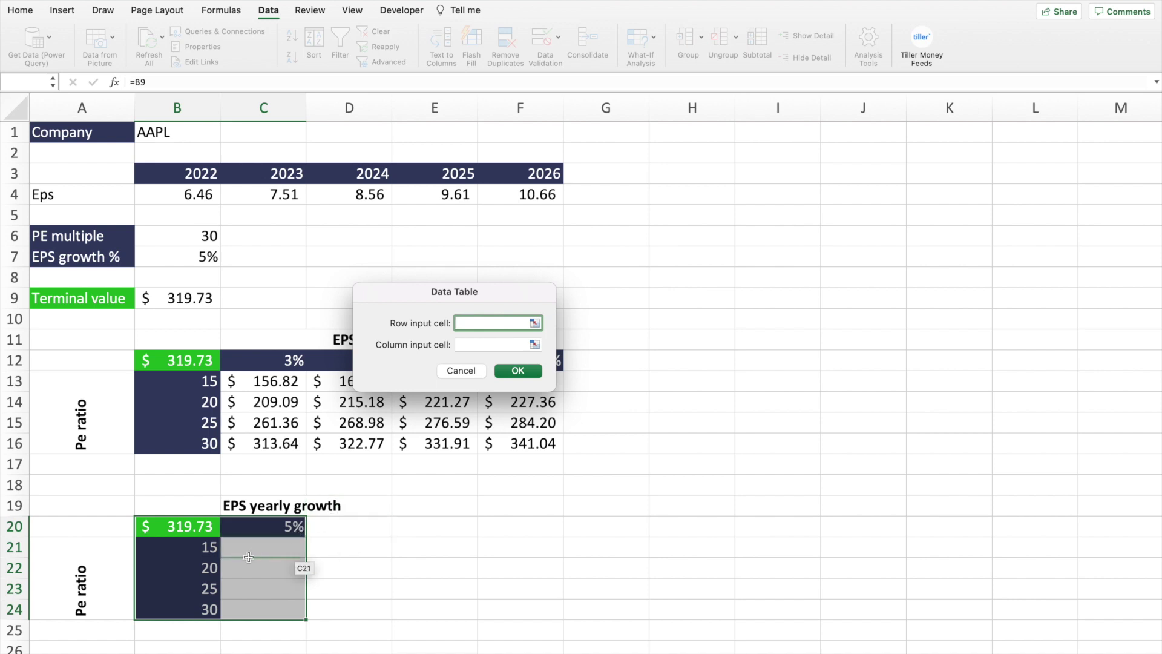
left_click(175, 107)
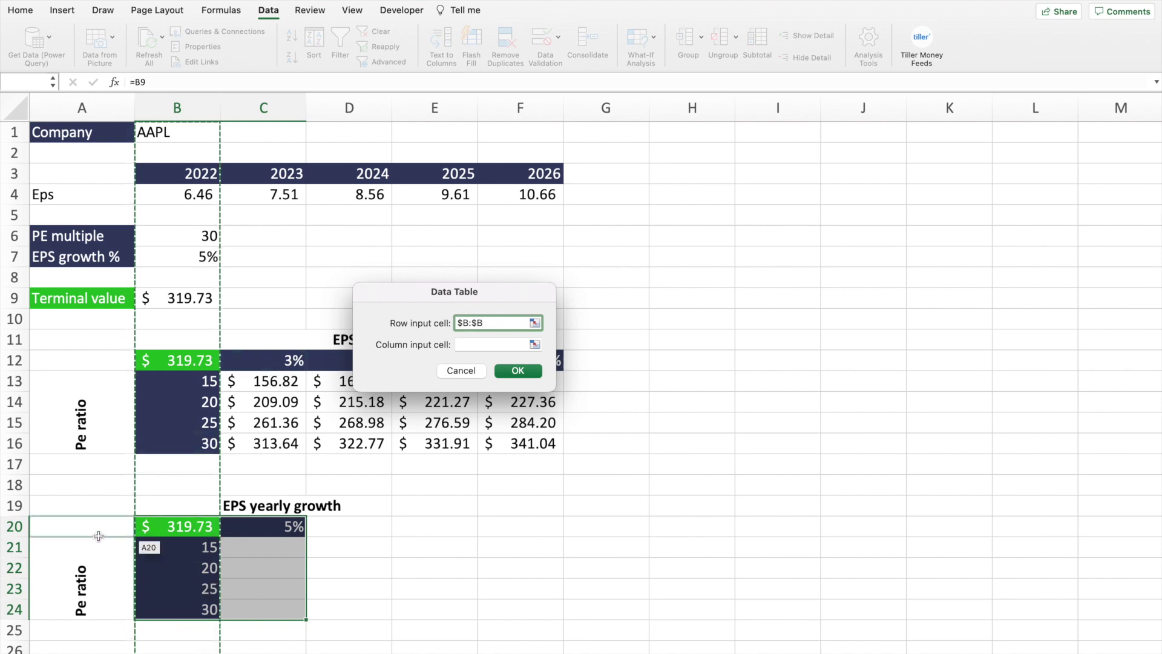
left_click(10, 527)
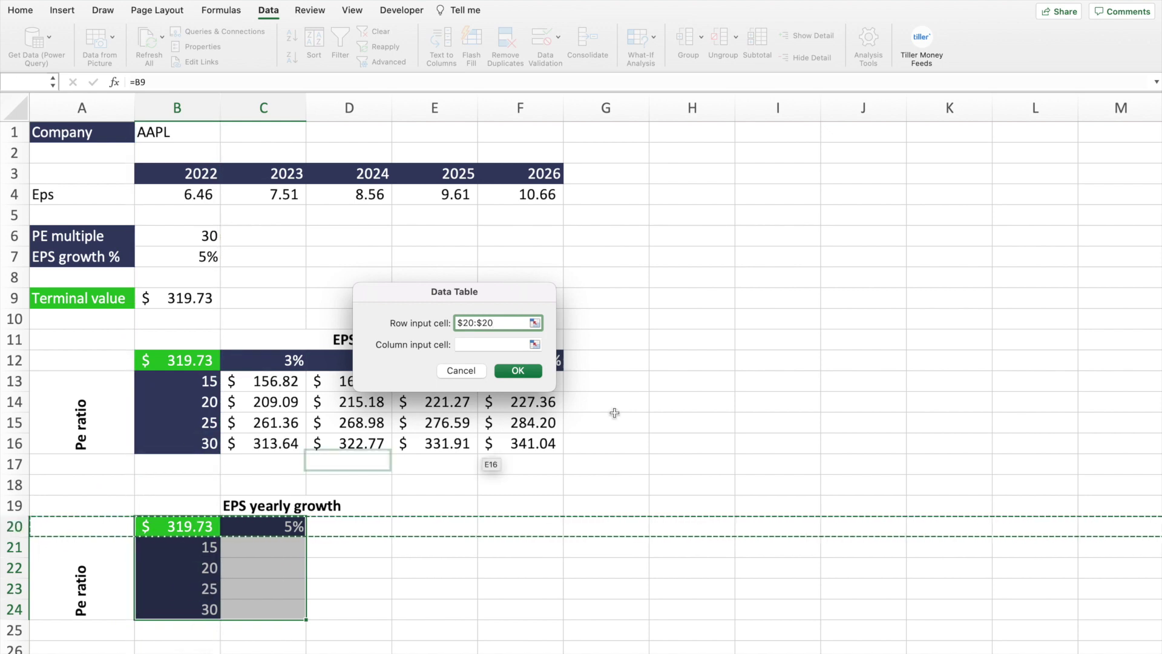
double_click(487, 324)
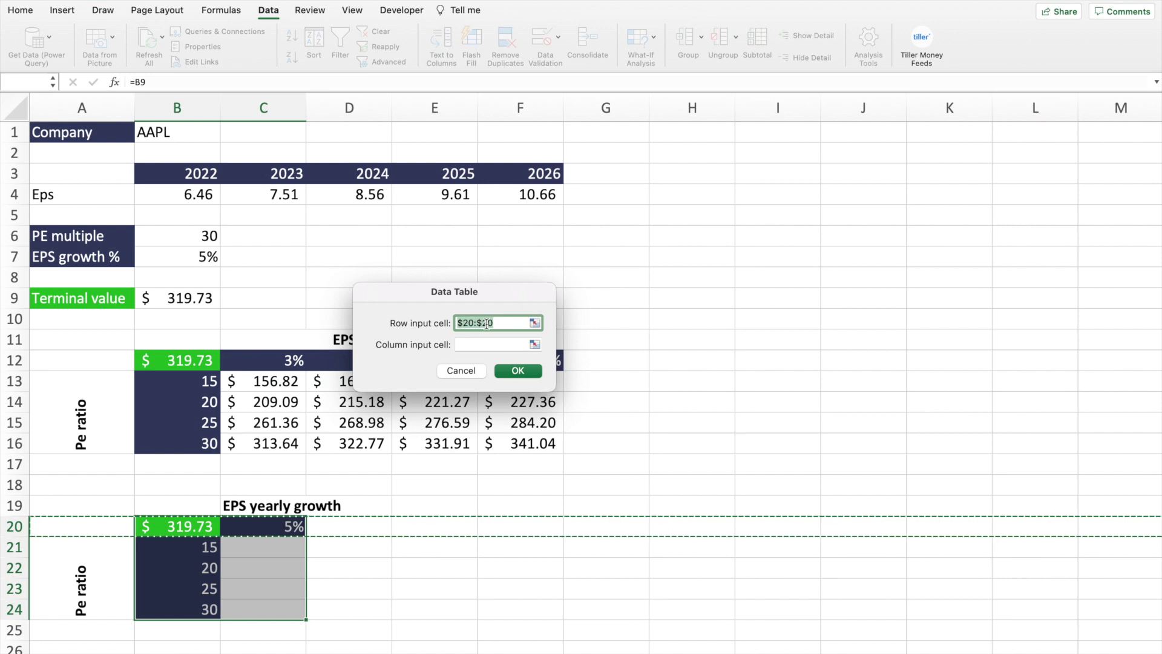
key("BackSpace")
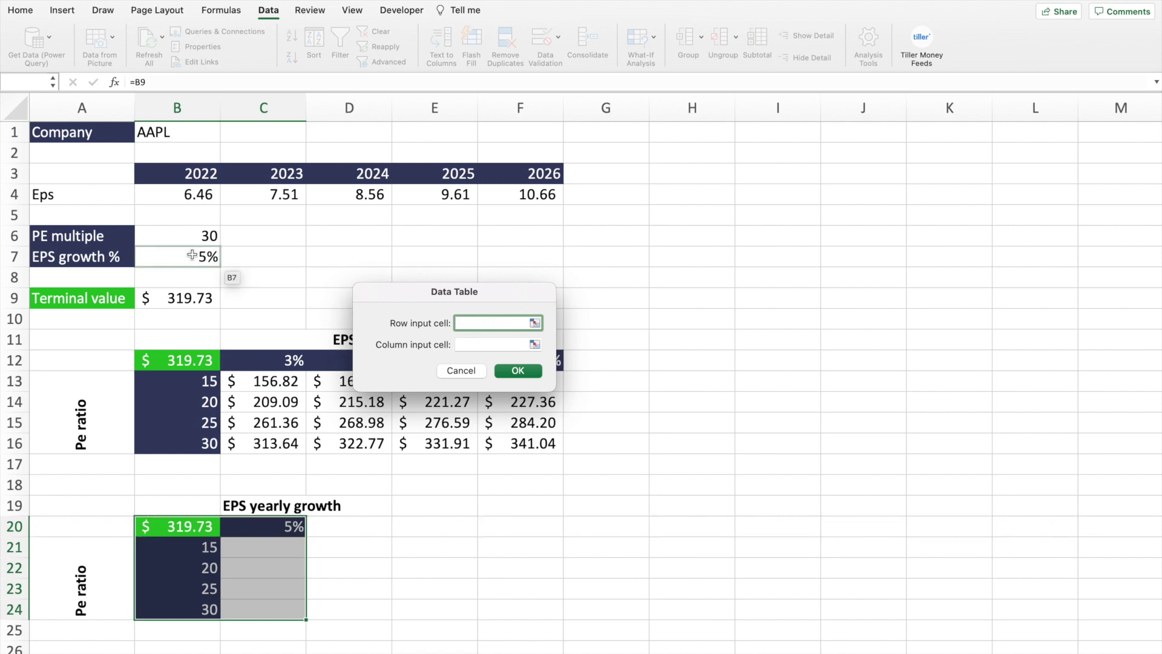
Generate the data table with $B$7 as row input cell and $B$6 as column input cell, and review C21:C24
left_click(192, 255)
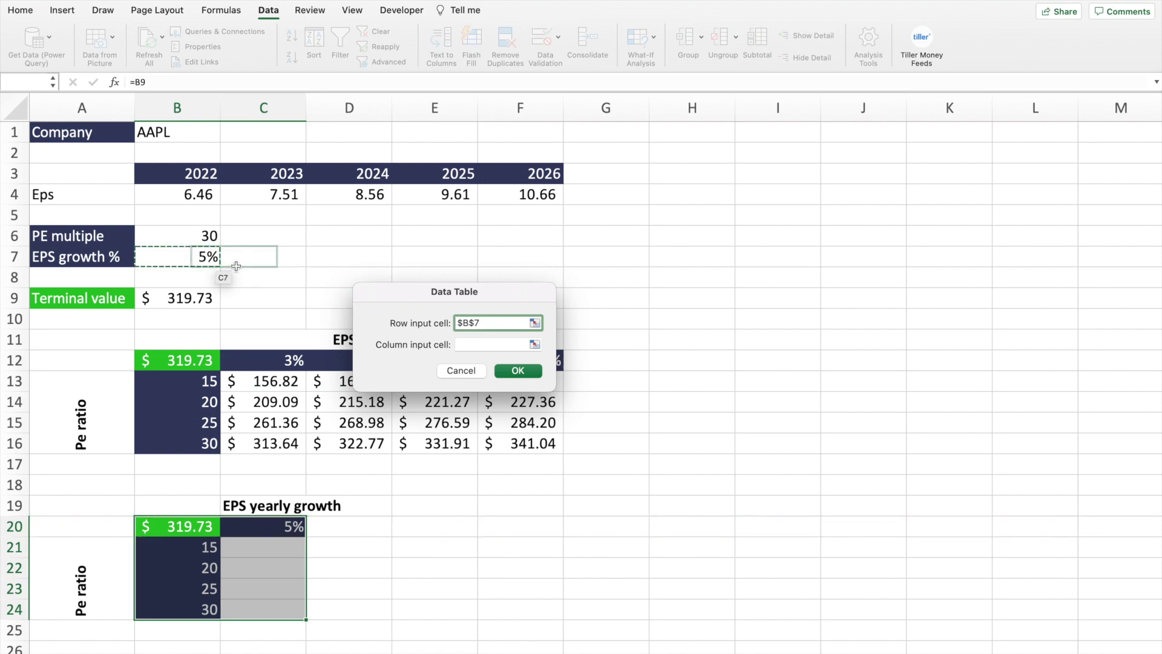
left_click(472, 345)
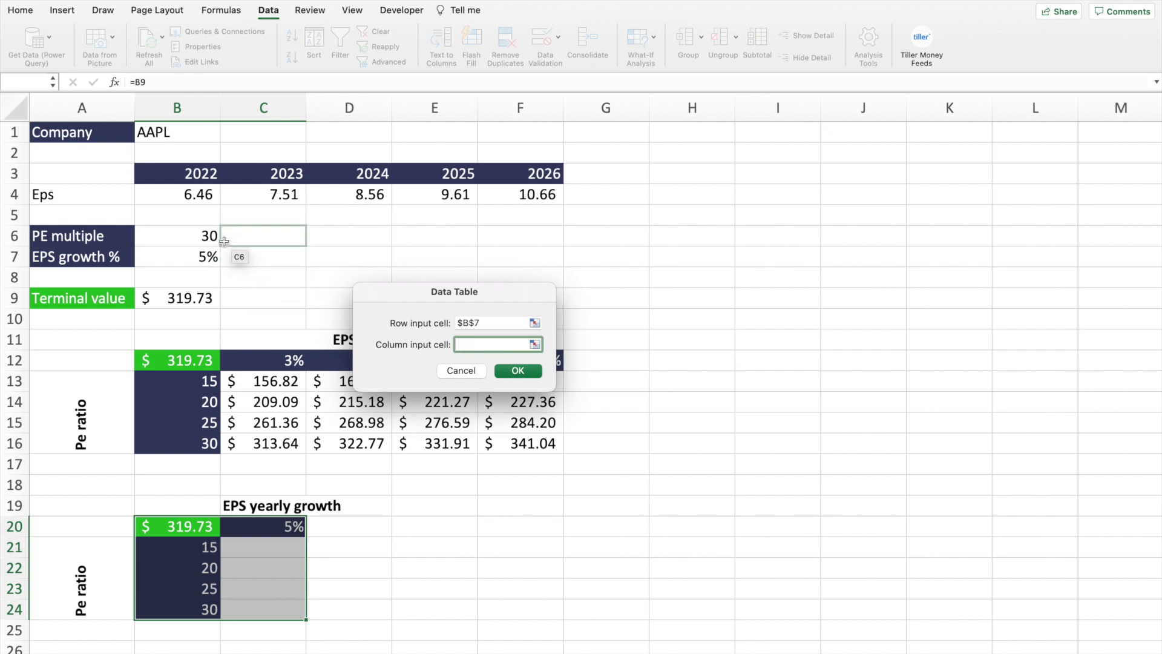
left_click(207, 237)
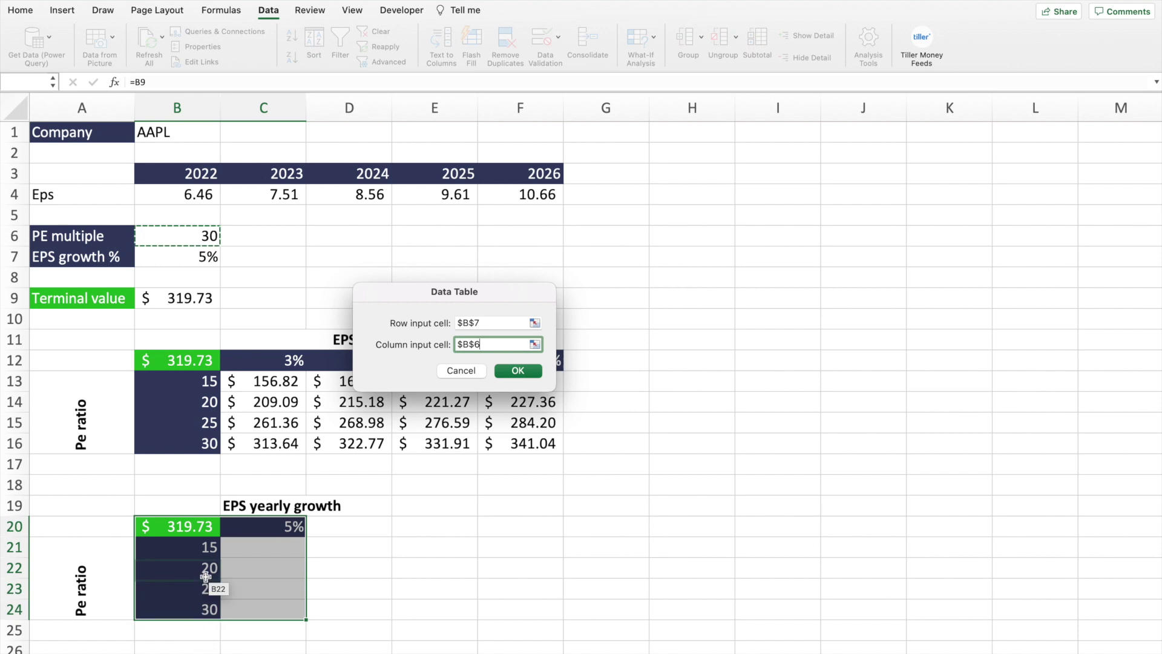
left_click(518, 371)
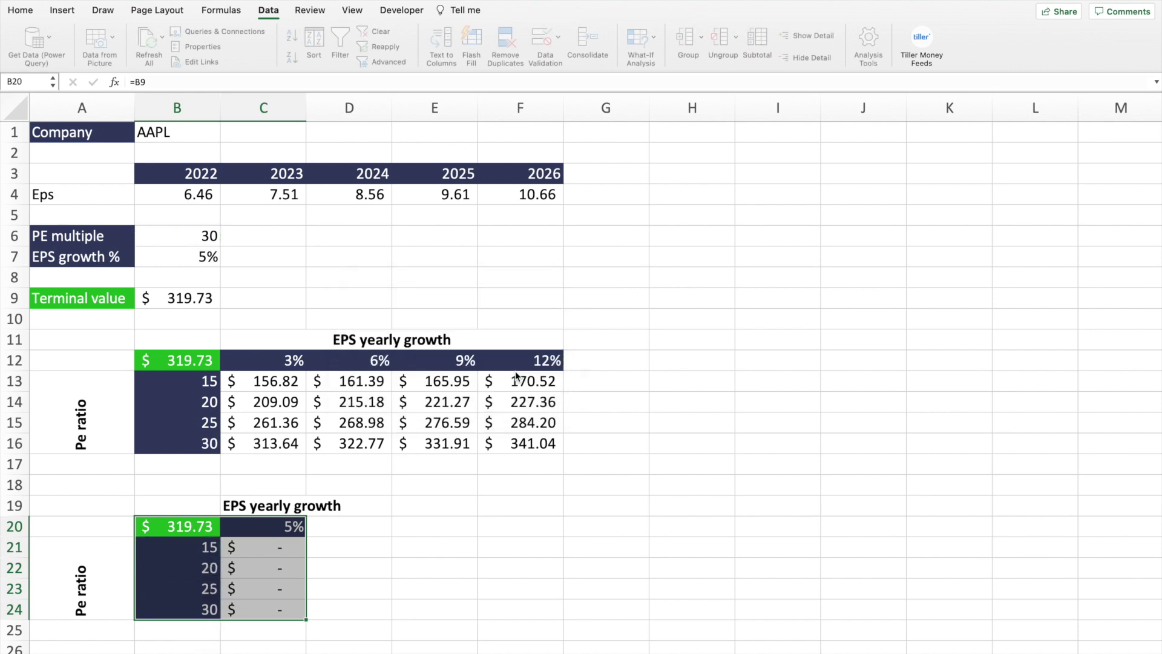
left_click(470, 611)
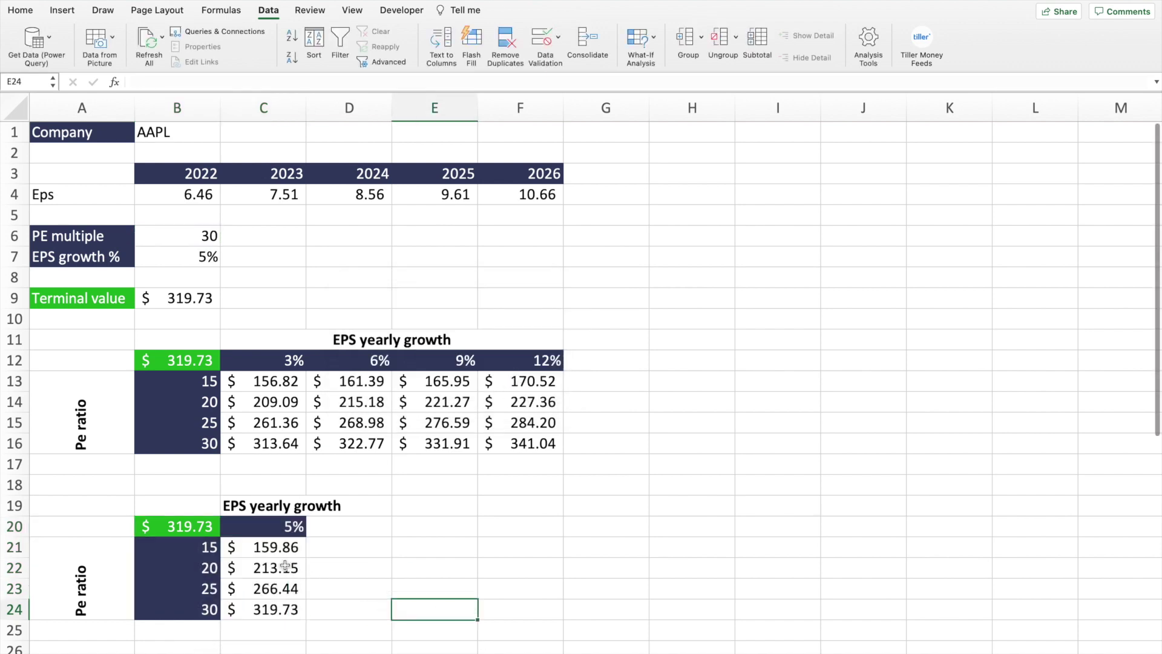
left_click_drag(282, 548, 275, 612)
left_click(344, 567)
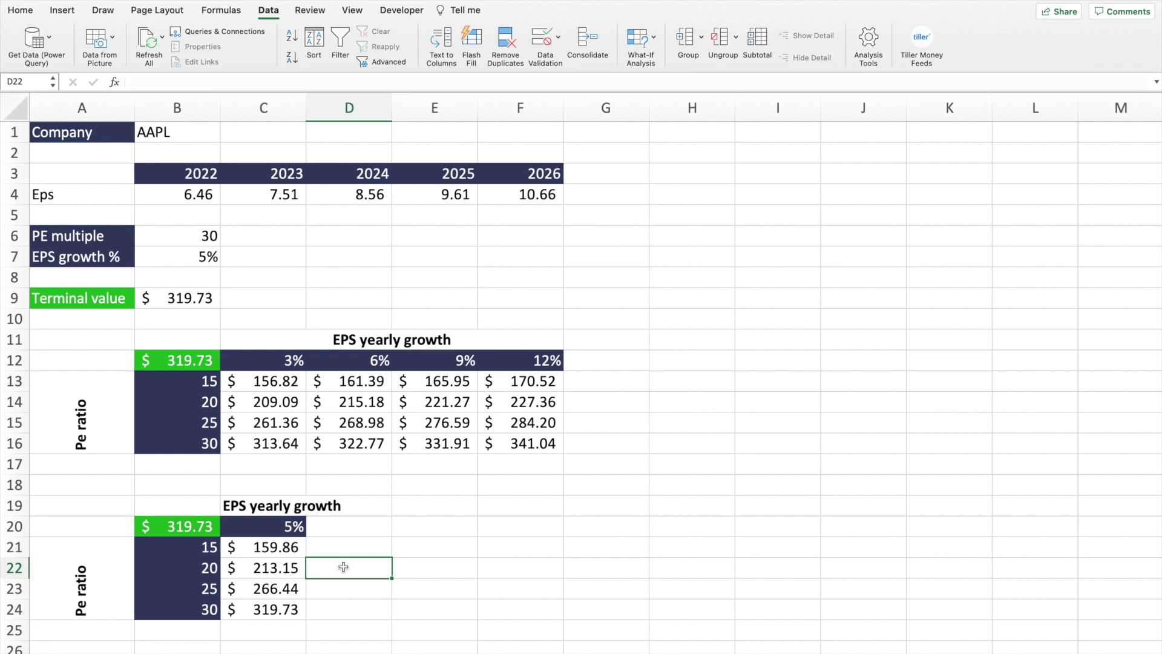
Enter the percentage change formula =(C22-C21)/C21 in D22, beside the lower PE ratio table
type("=")
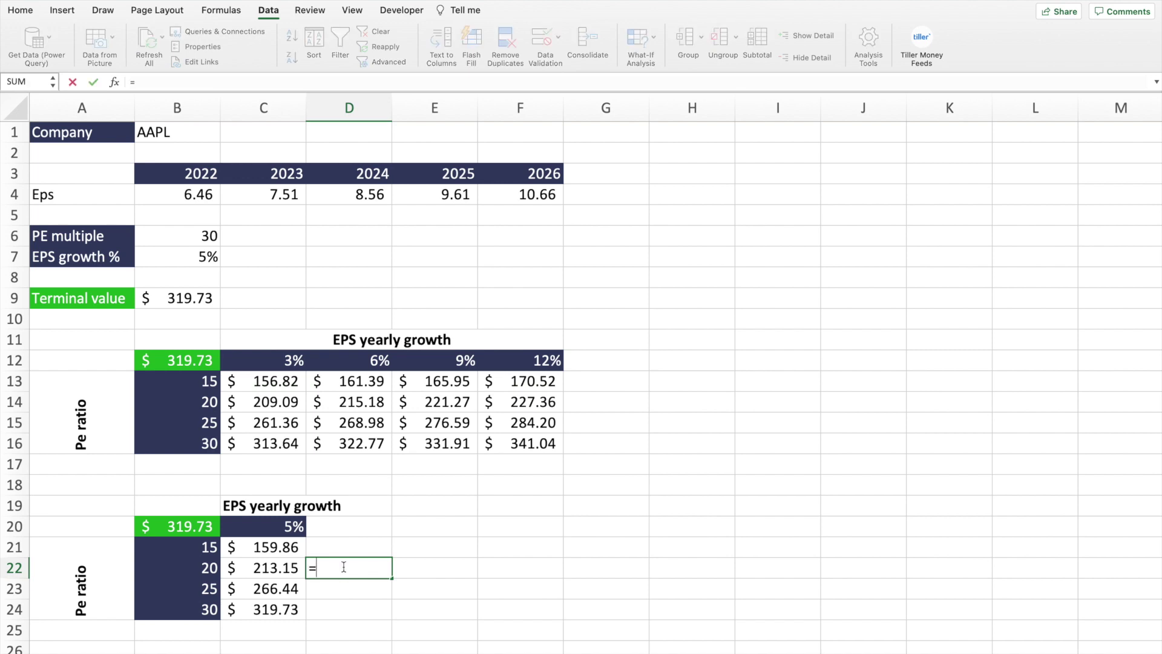
left_click(302, 569)
type("-")
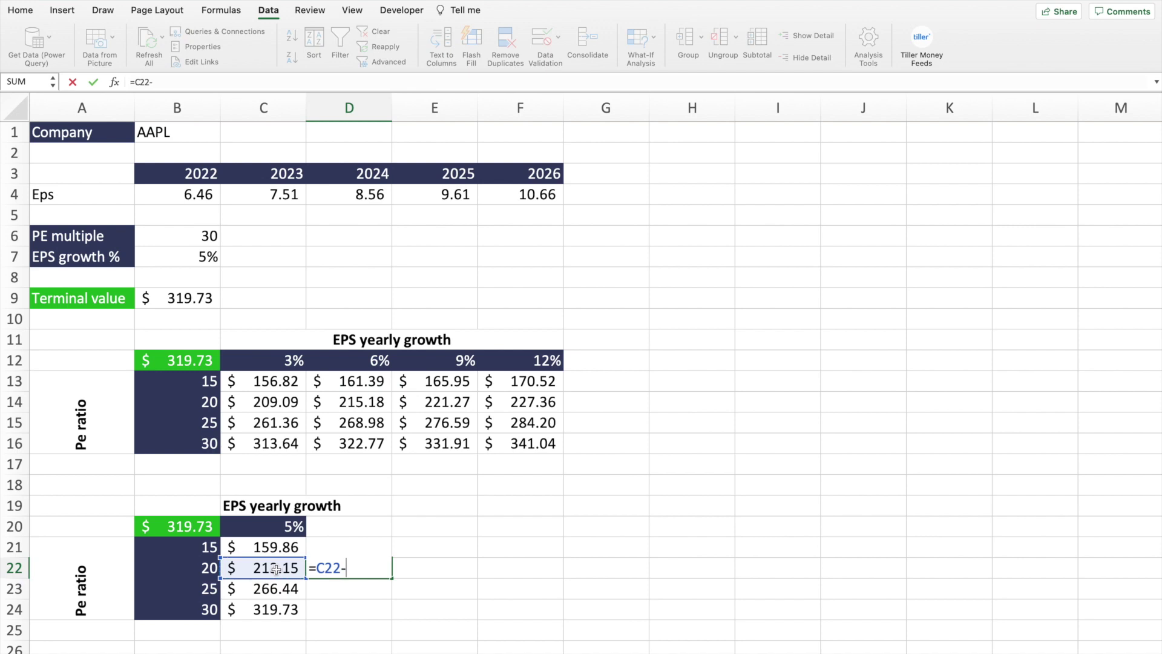
left_click(277, 547)
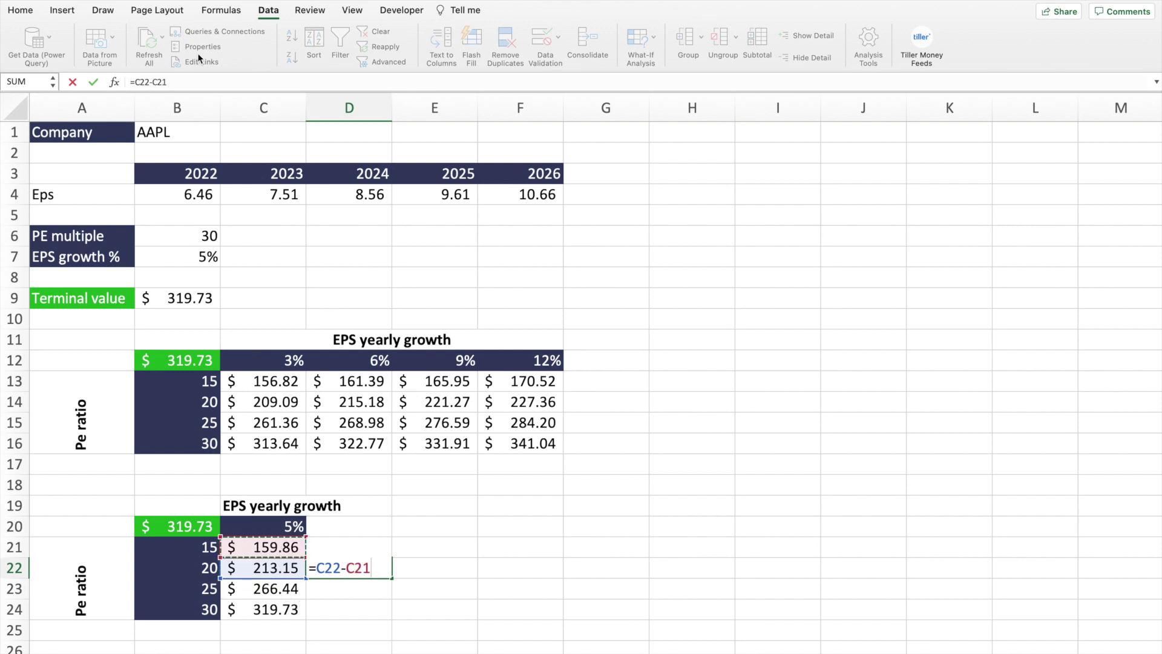
left_click(137, 81)
type("(")
type("/")
left_click(265, 546)
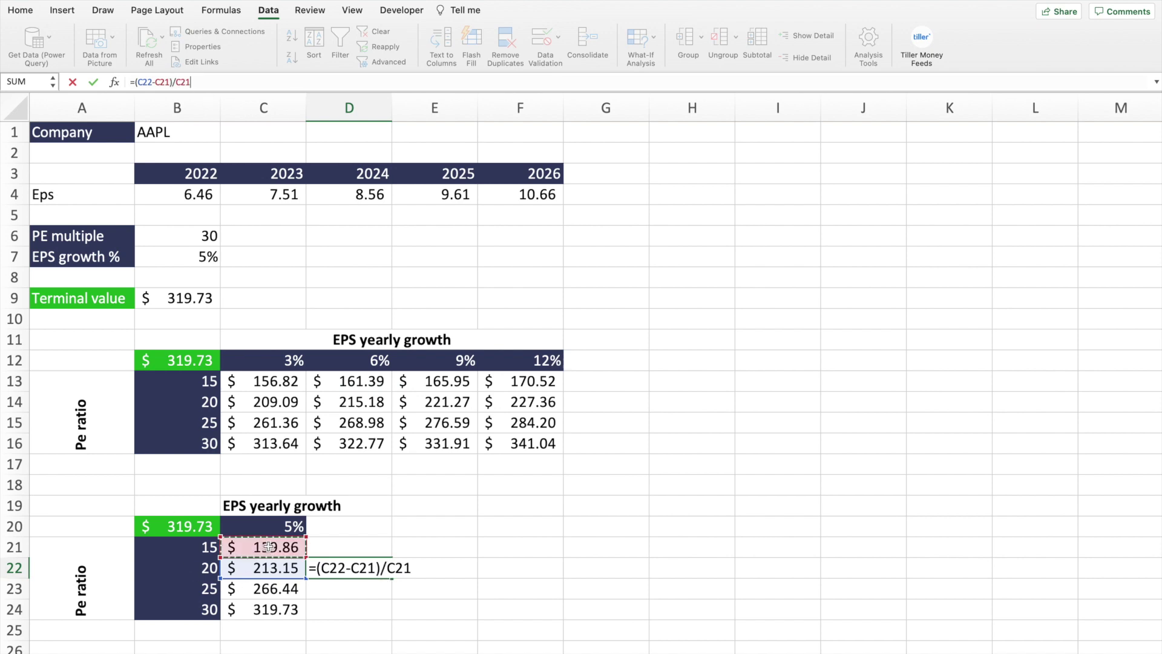
key("Return")
Fill the percentage change formula from D22 down through D24
left_click(376, 567)
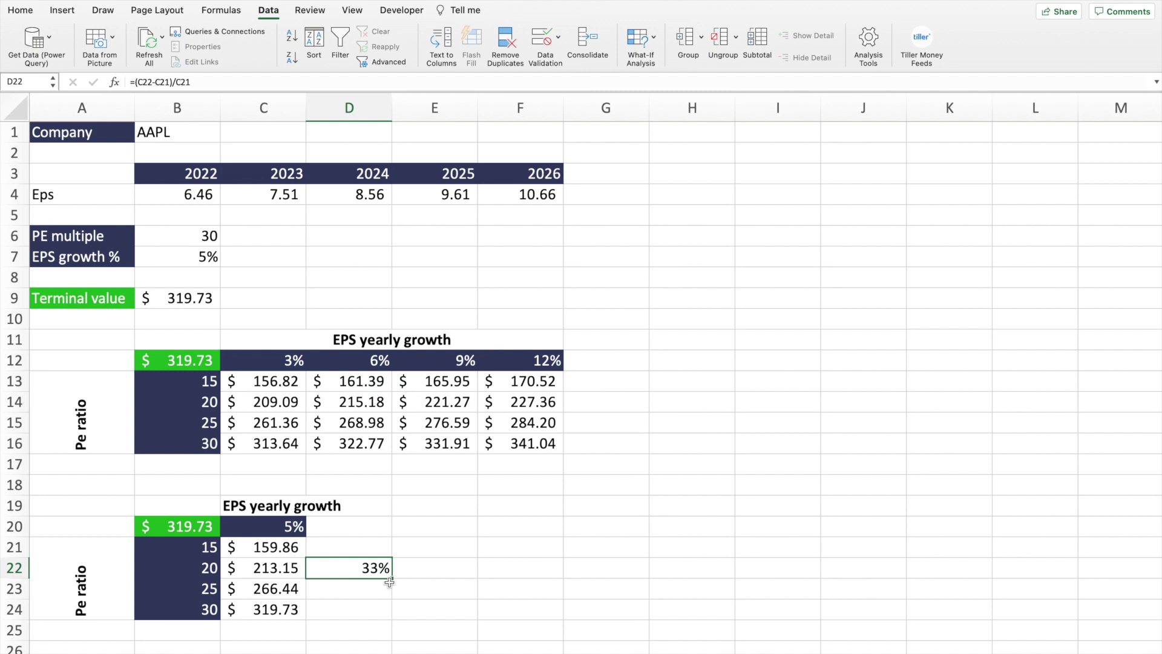
left_click_drag(392, 588, 394, 609)
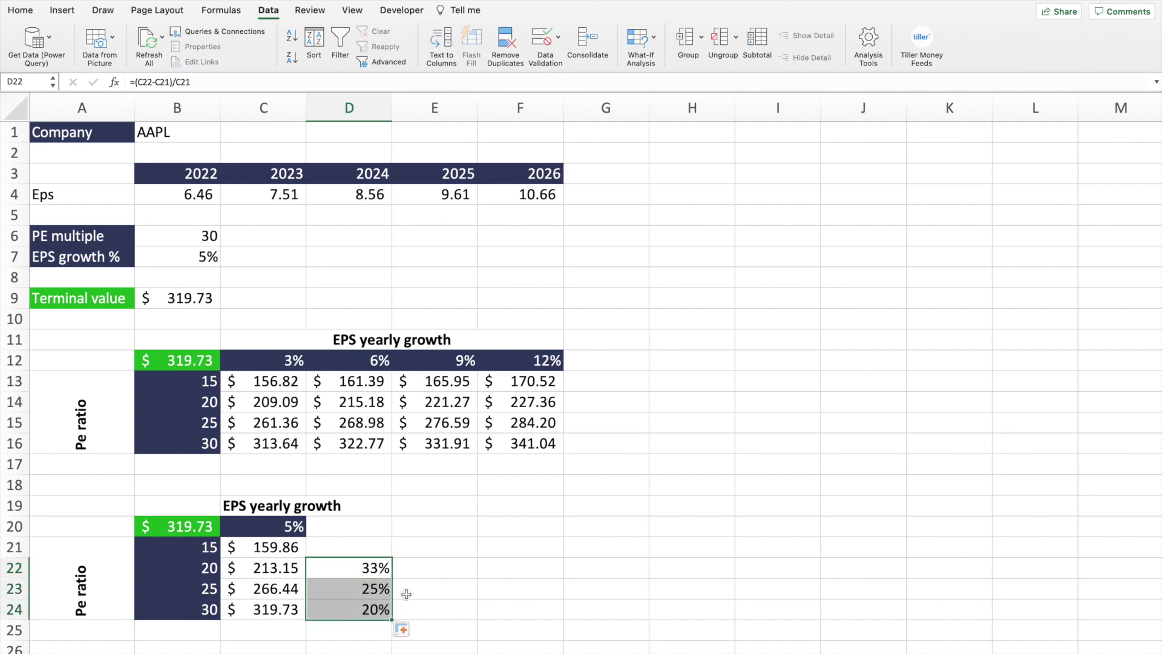
left_click(428, 572)
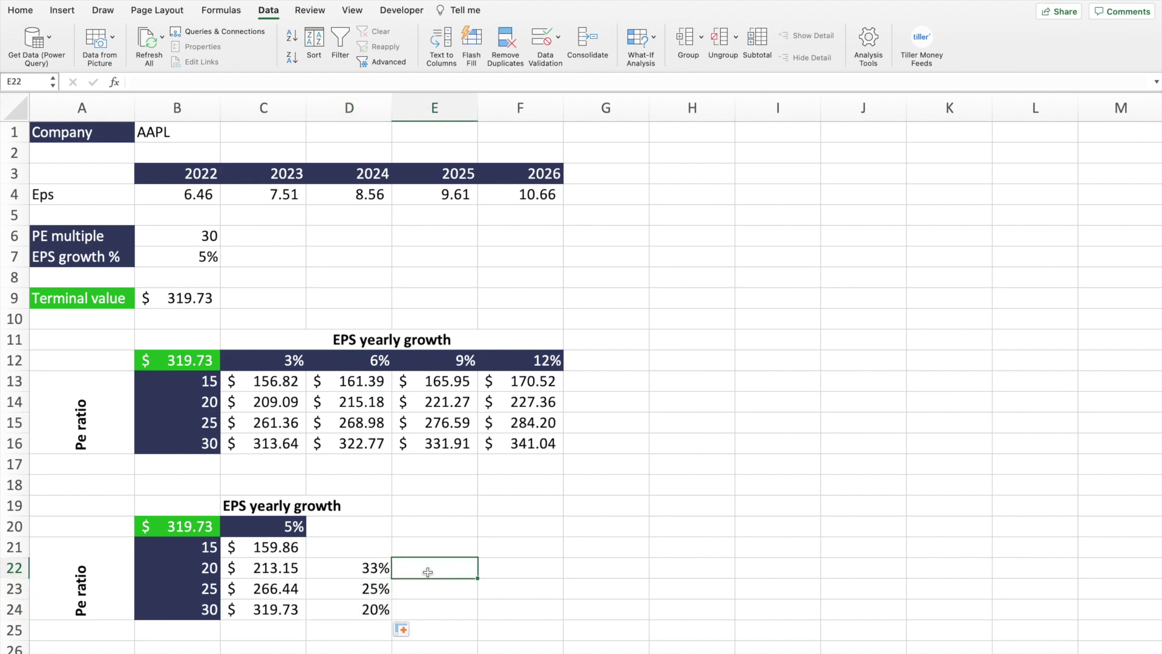
Compare the PE ratio steps in B22:B24 with the terminal value percentage changes in D22:D24
left_click(209, 568)
left_click(210, 587)
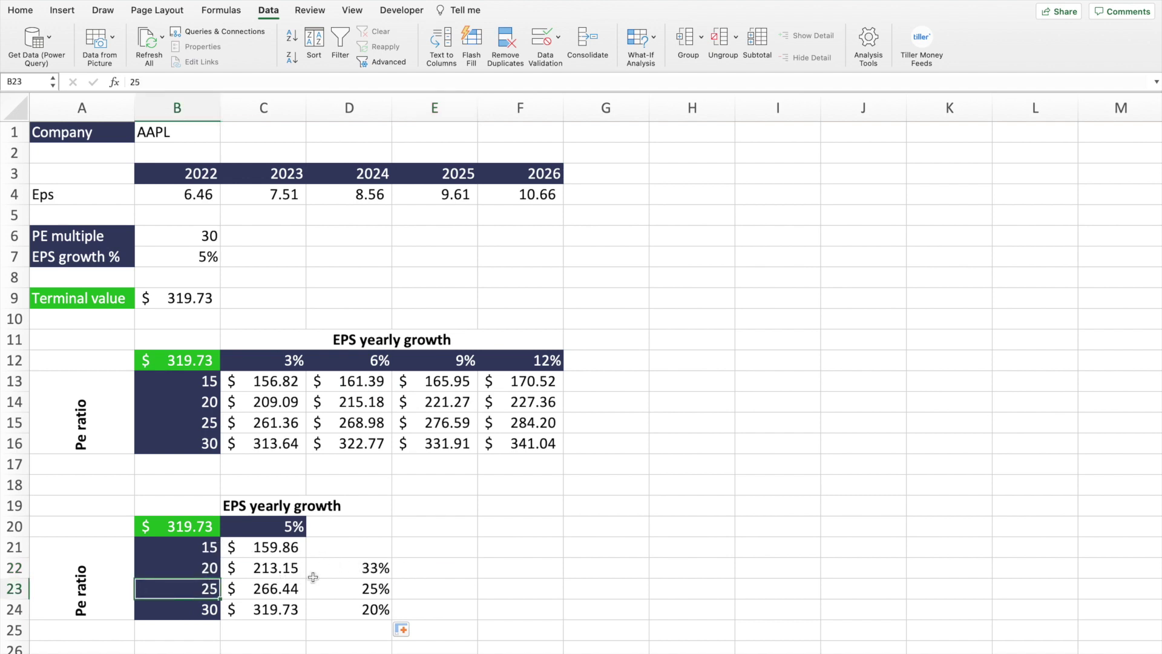
left_click(375, 569)
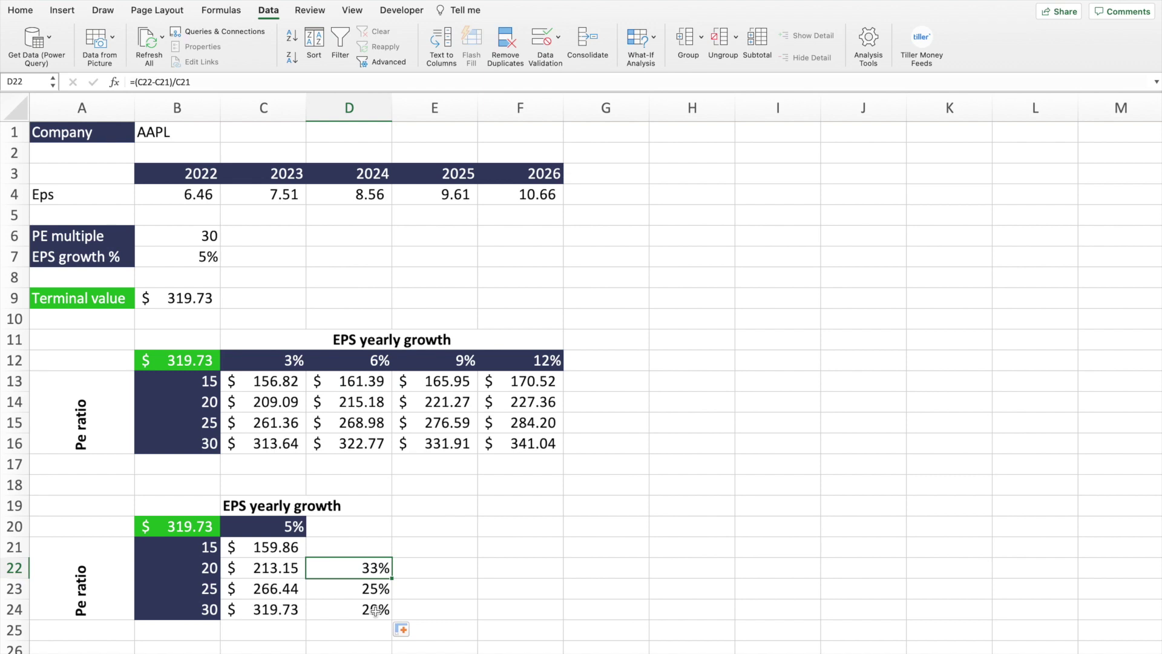
left_click_drag(376, 568, 375, 609)
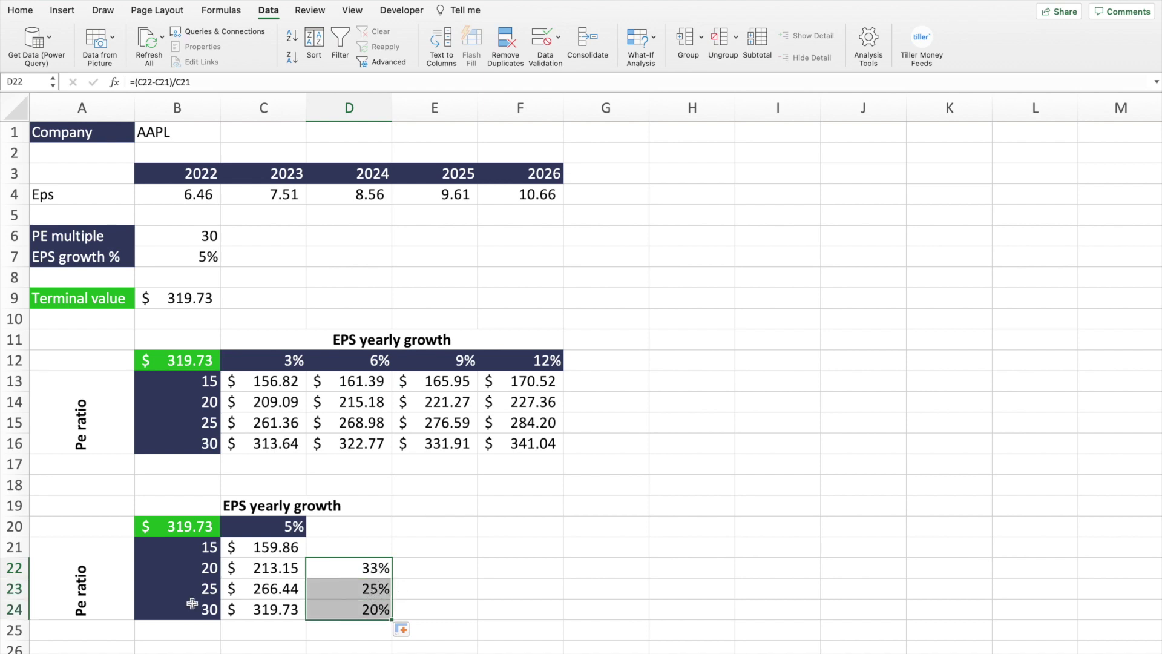
left_click_drag(215, 569, 213, 608)
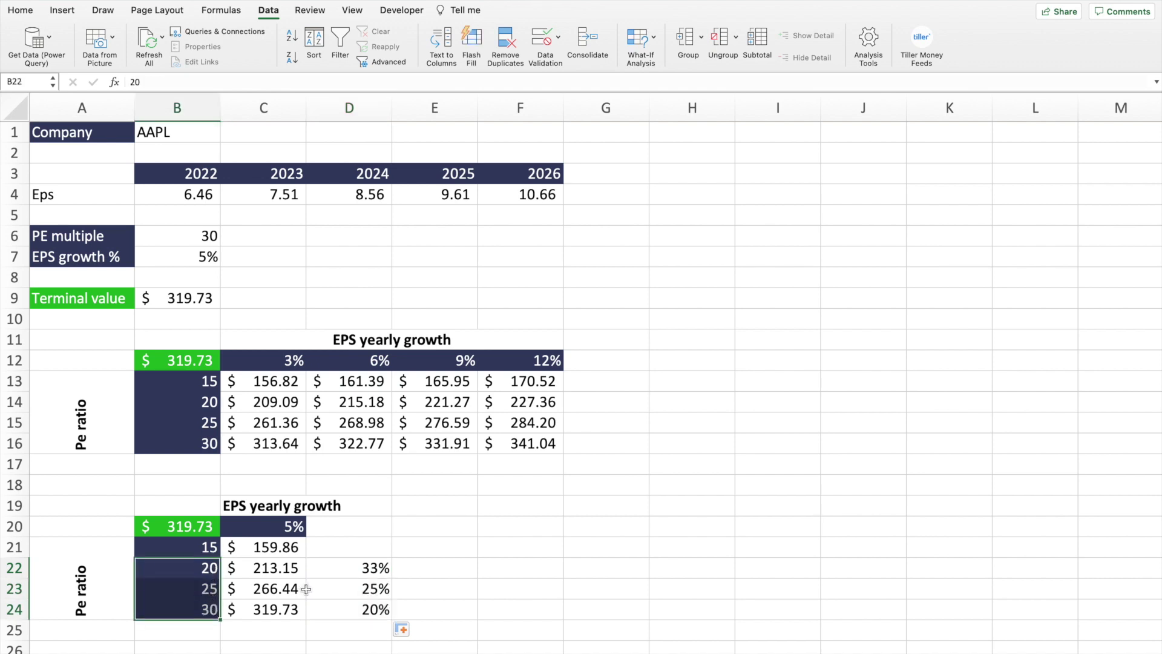
left_click(435, 568)
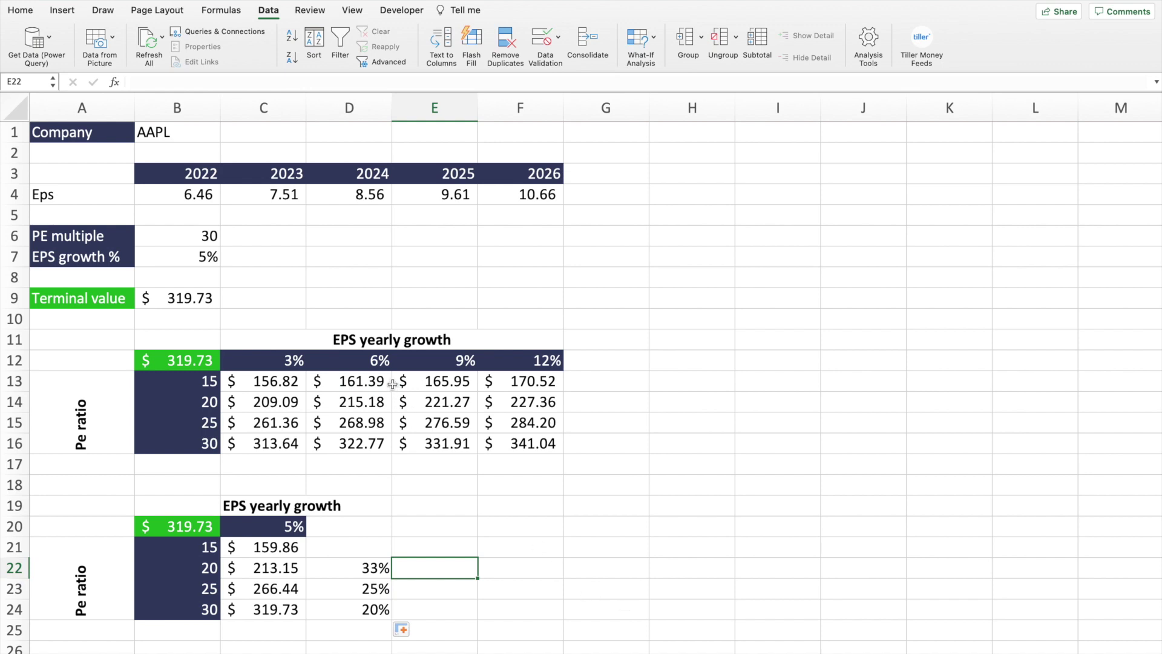
Clear the terminal values in C13:F16 of the upper table, keeping its EPS growth and PE ratio headers
left_click(363, 339)
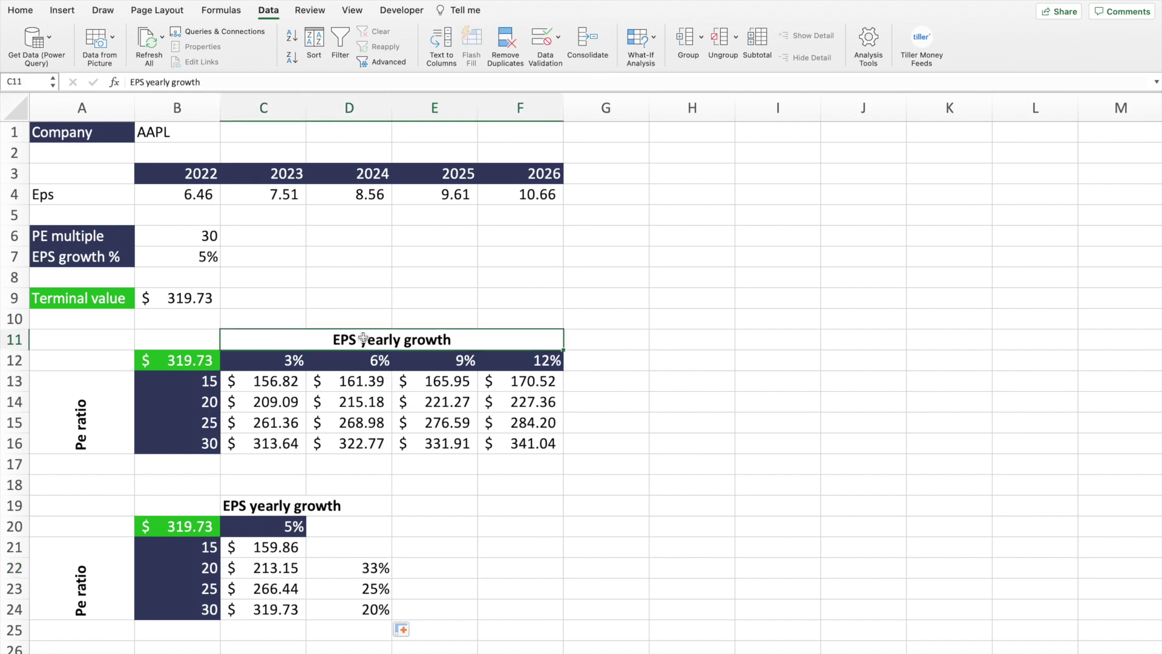
left_click(89, 407)
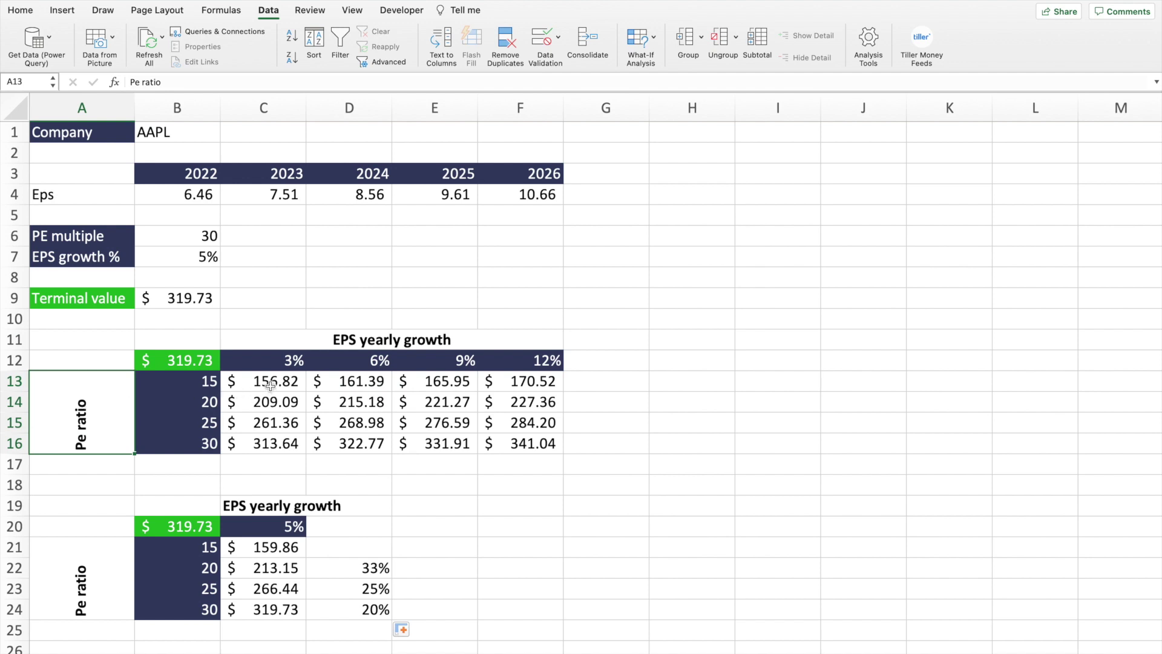
left_click_drag(270, 383, 504, 452)
key("Delete")
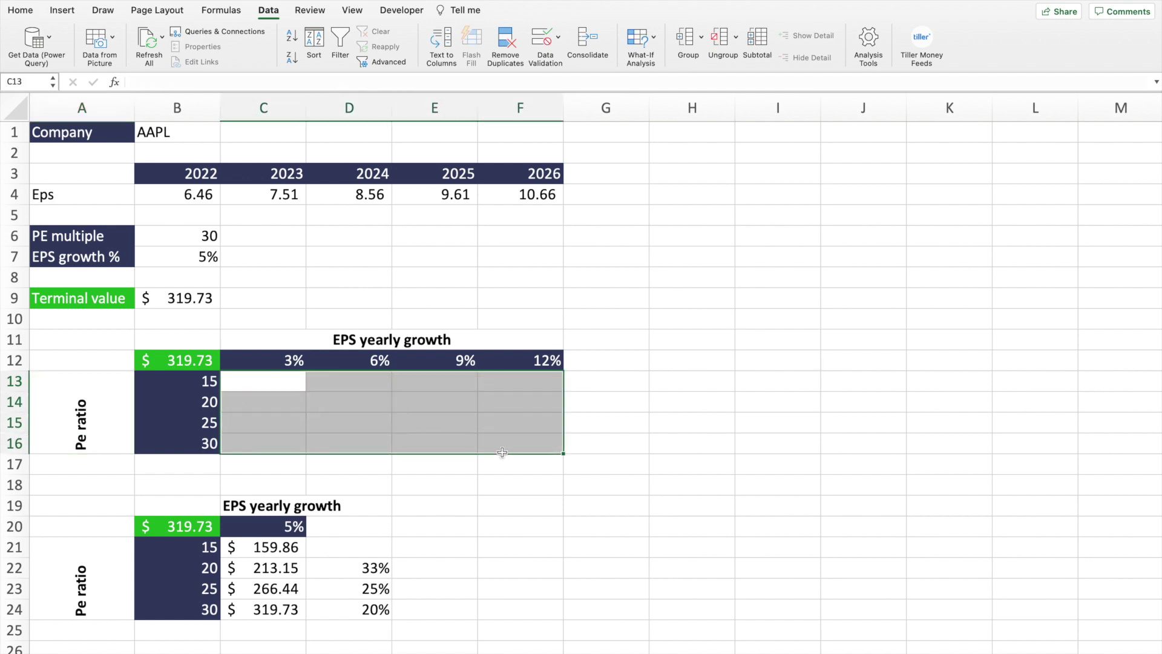
left_click(463, 485)
Check the terminal value reference in B12 and start a what-if Data Table for the range B12:F16
left_click(189, 361)
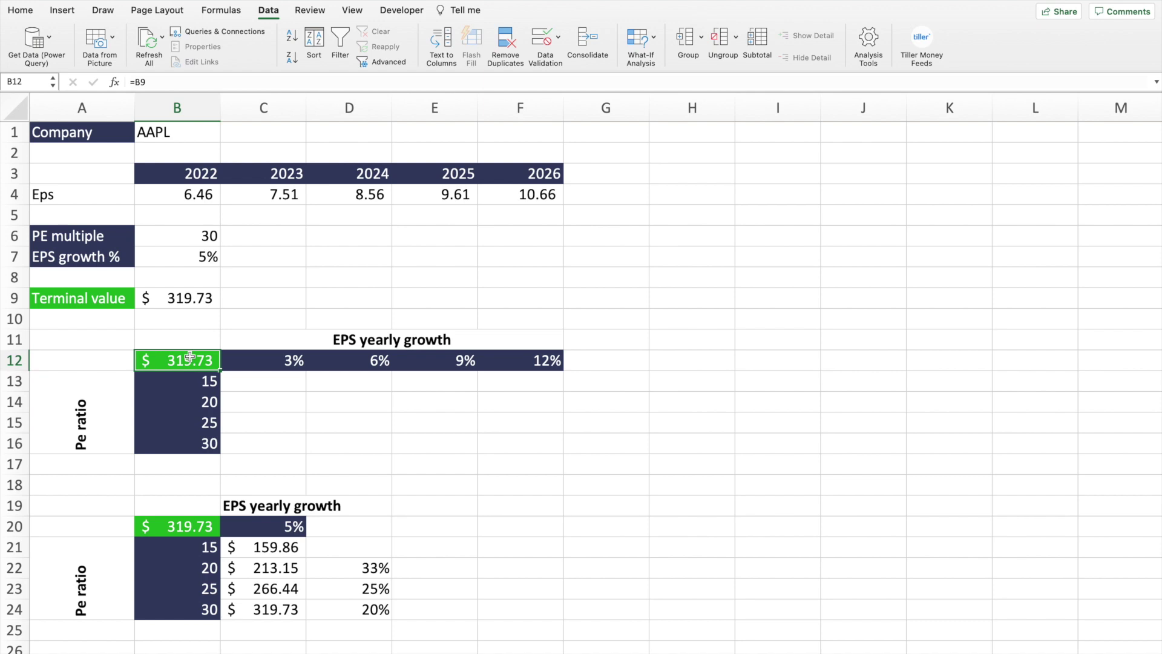
left_click_drag(195, 357, 532, 446)
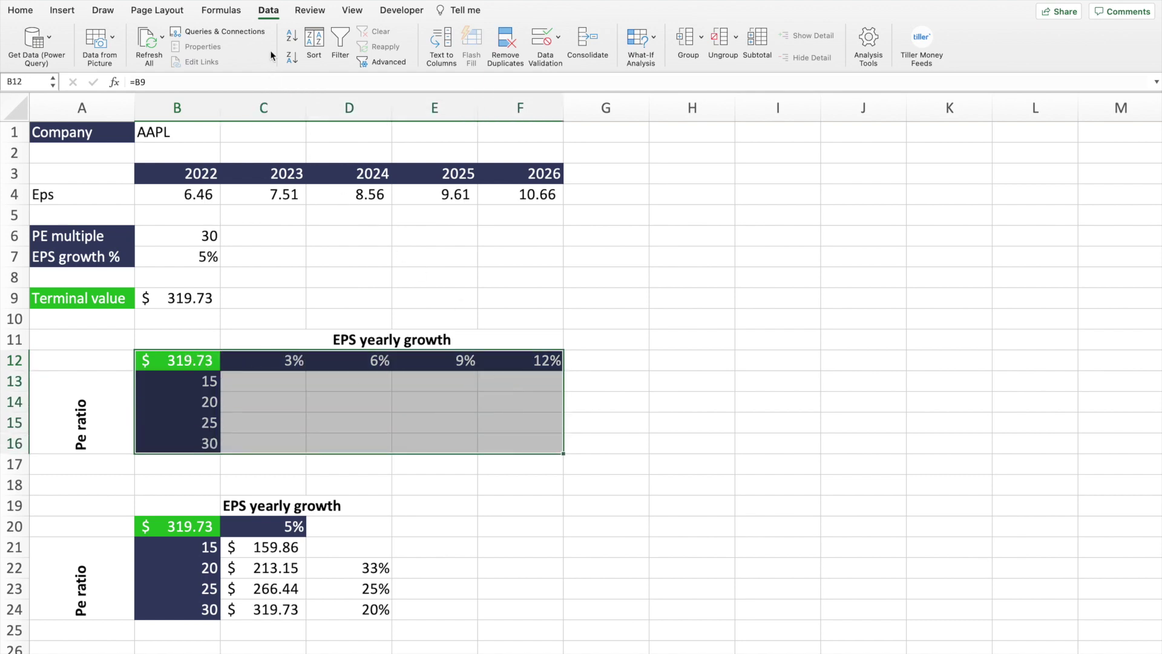
left_click(633, 46)
left_click(661, 91)
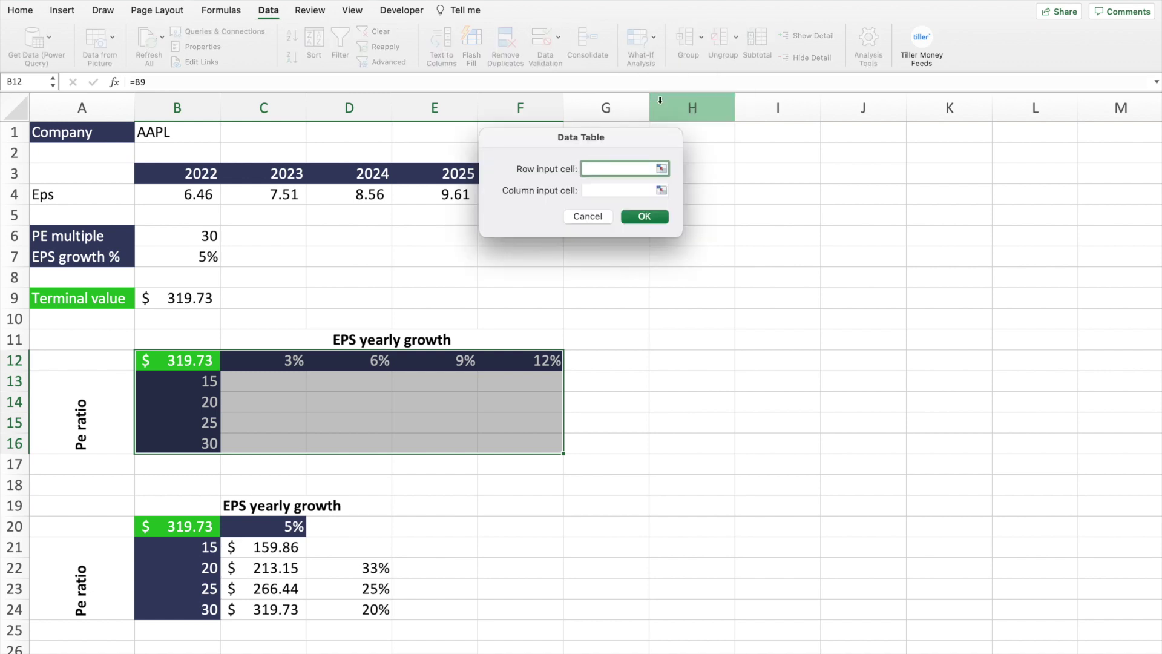
left_click_drag(621, 138, 488, 230)
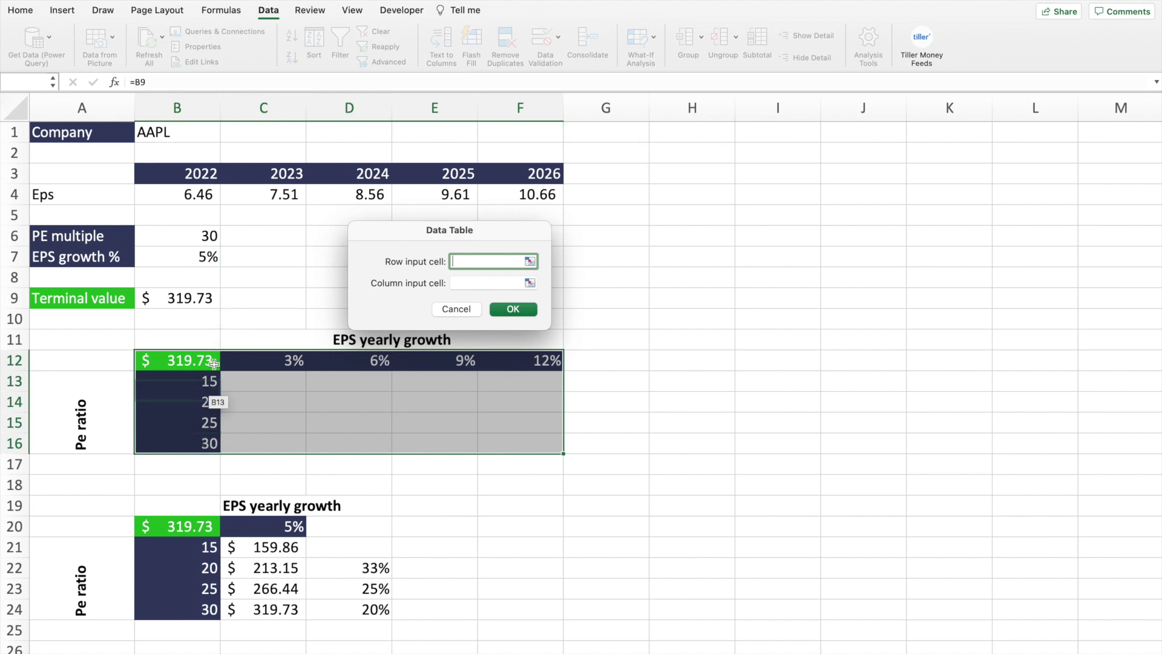
left_click(185, 106)
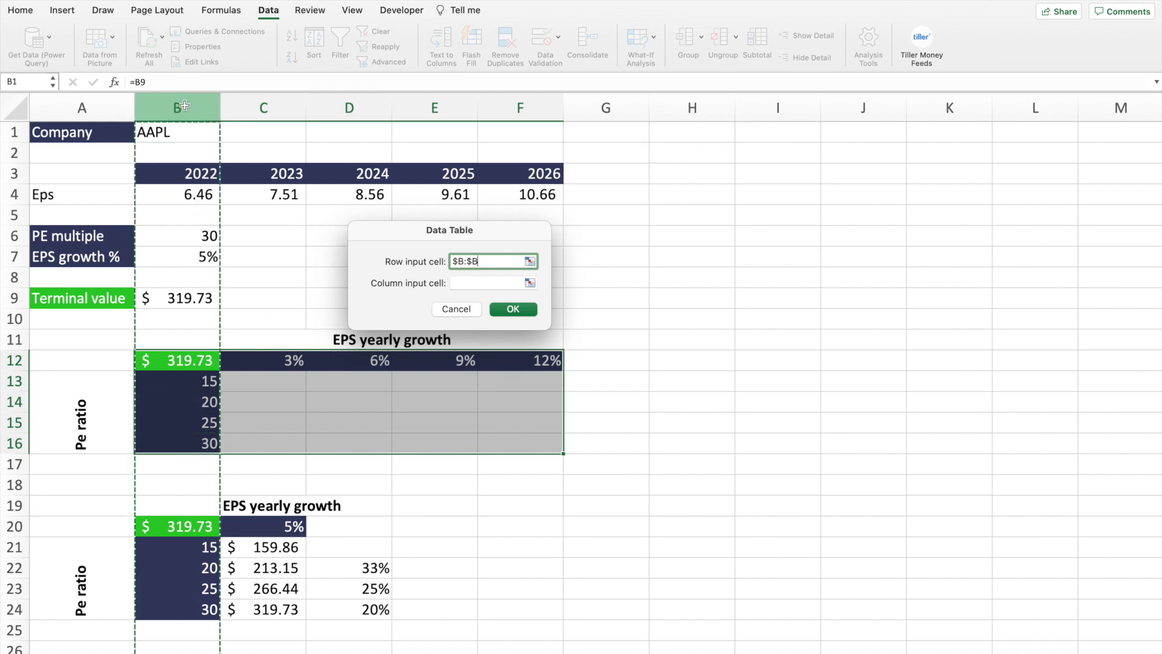
left_click(3, 361)
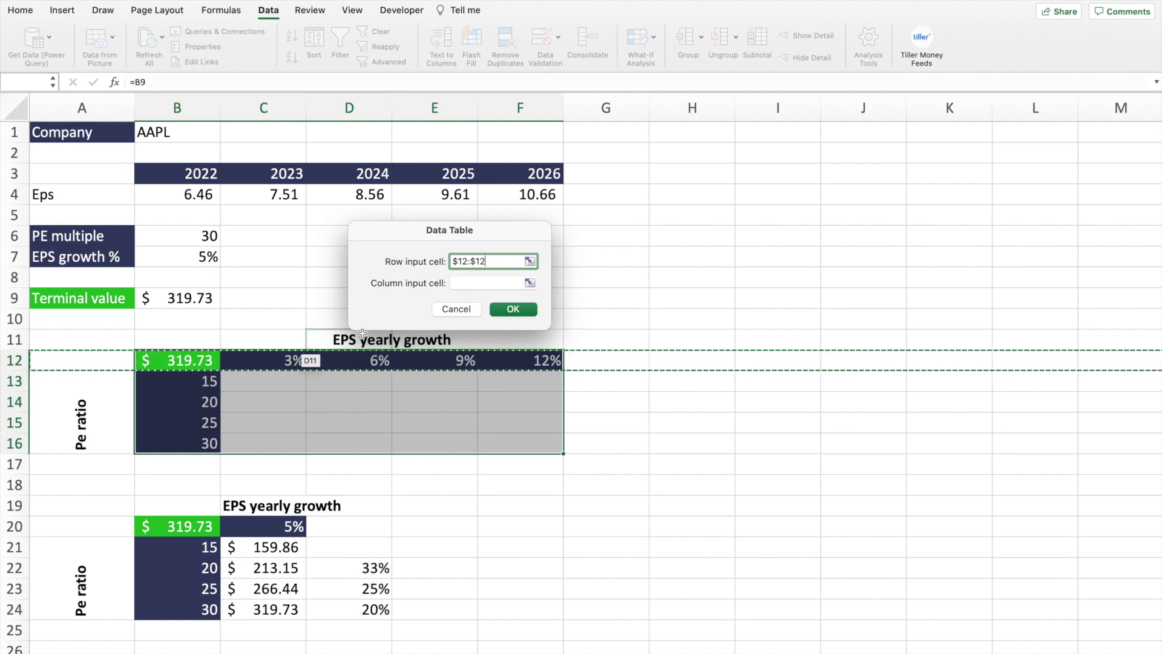
triple_click(475, 261)
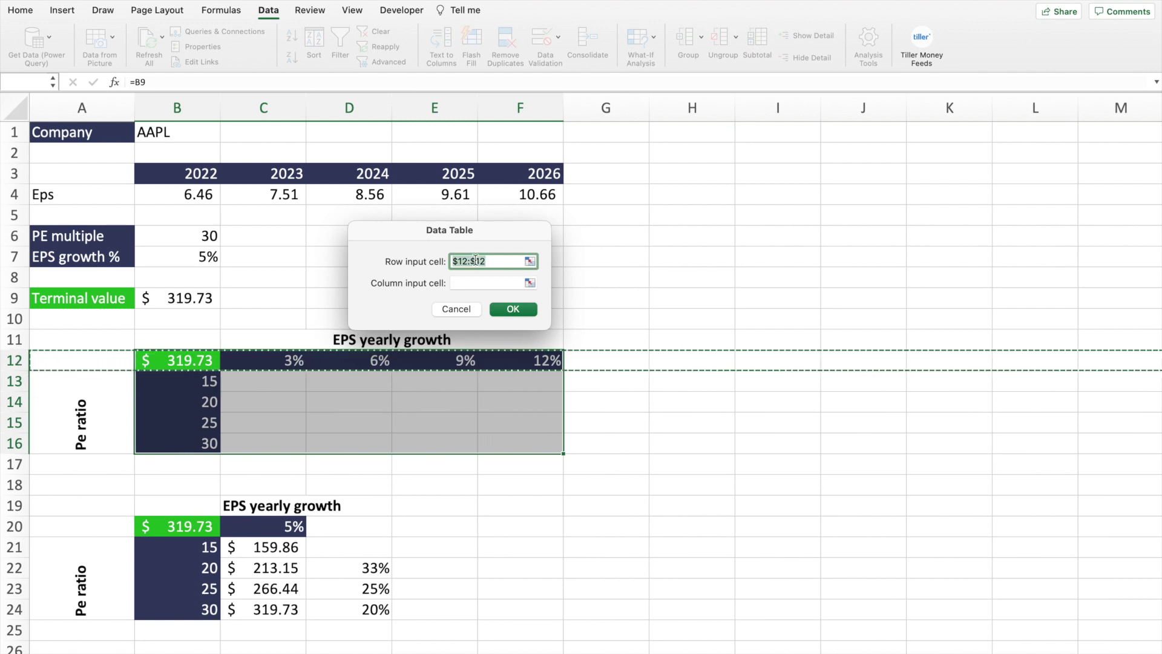
key("BackSpace")
Generate the upper data table with $B$6 as column input cell and $B$7 as row input cell
left_click(466, 281)
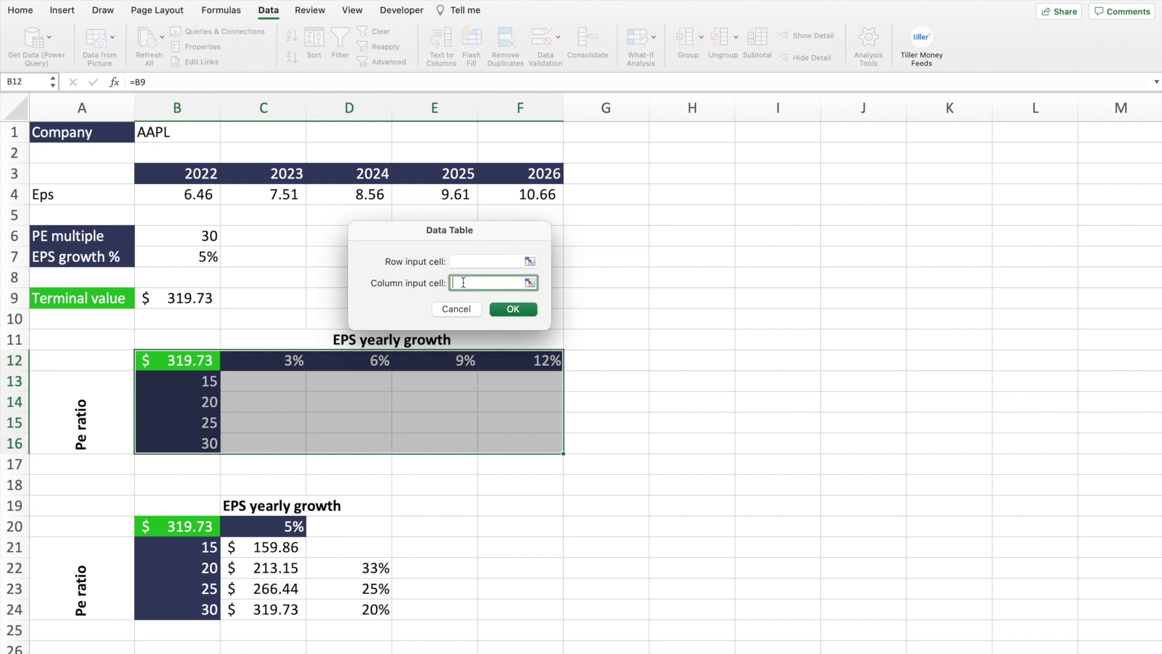
left_click(214, 237)
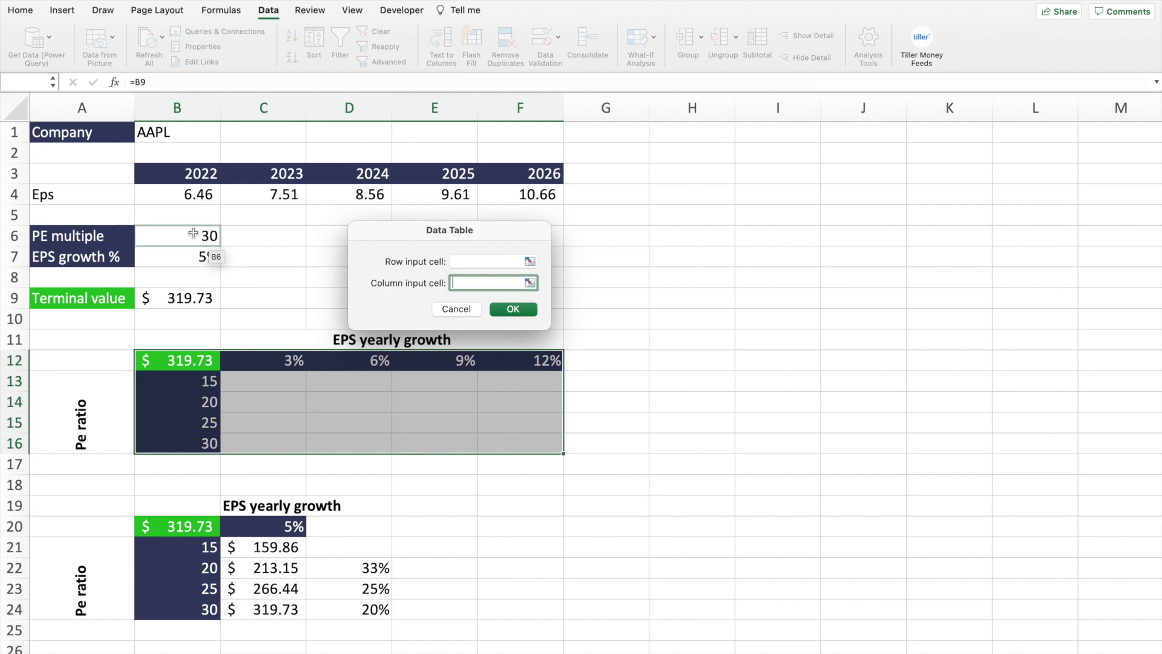
left_click(469, 260)
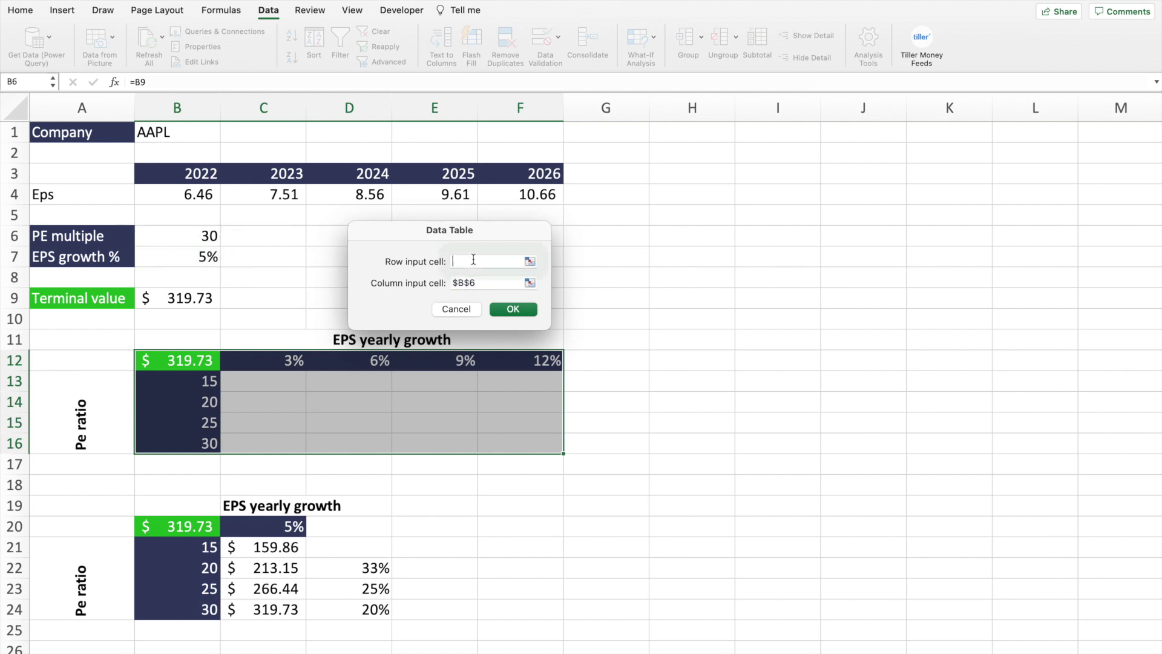
left_click(198, 258)
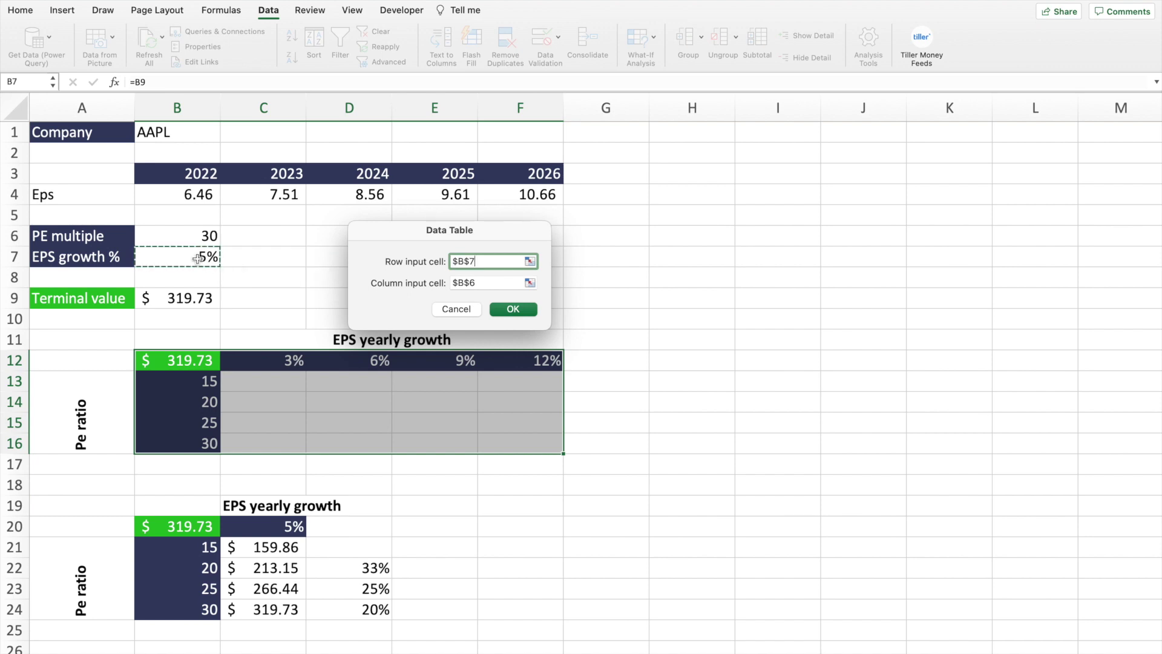
left_click(513, 310)
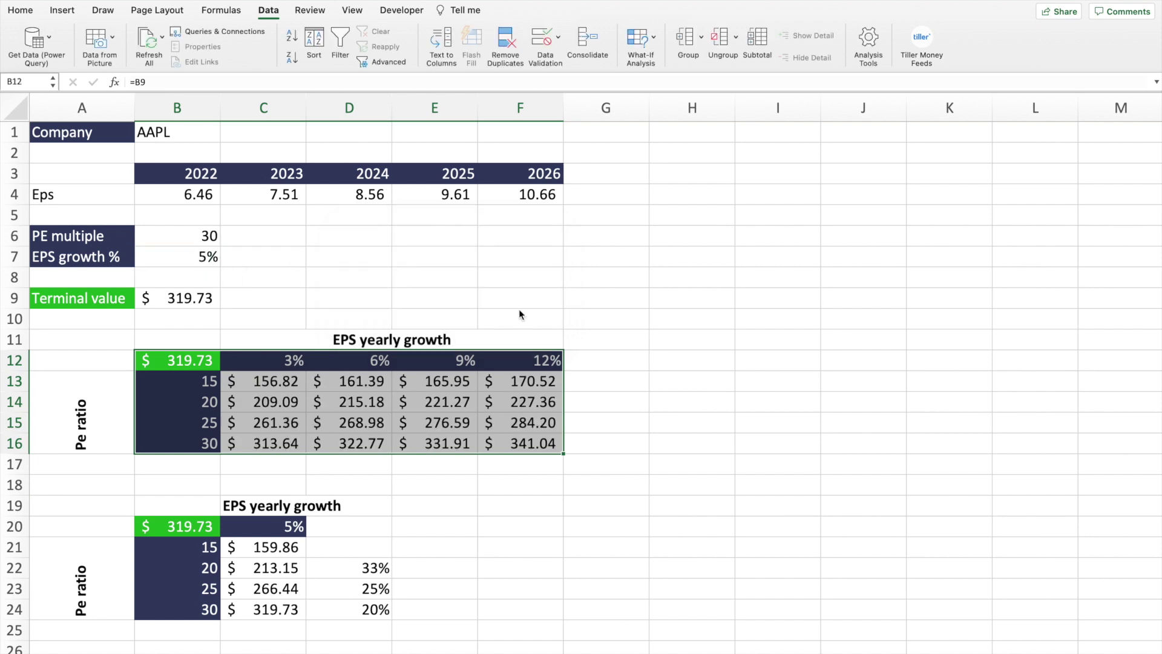
left_click(440, 307)
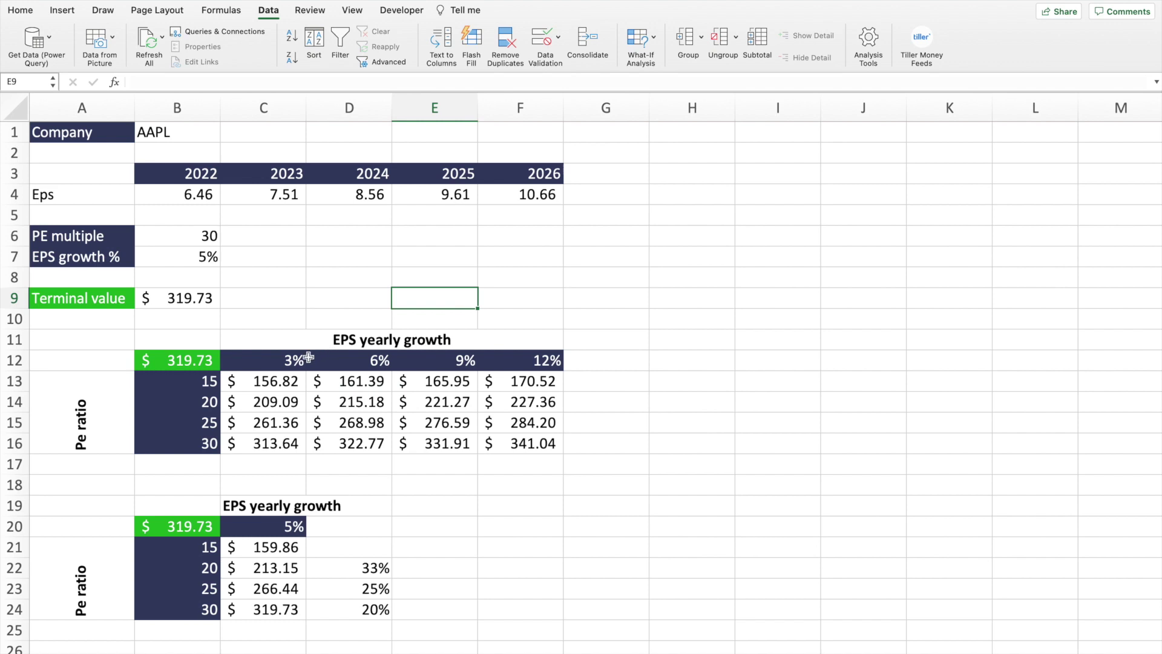
Examine the generated terminal values in C13:F16, down the 3% growth column and across the PE 15 row
left_click_drag(281, 380, 520, 438)
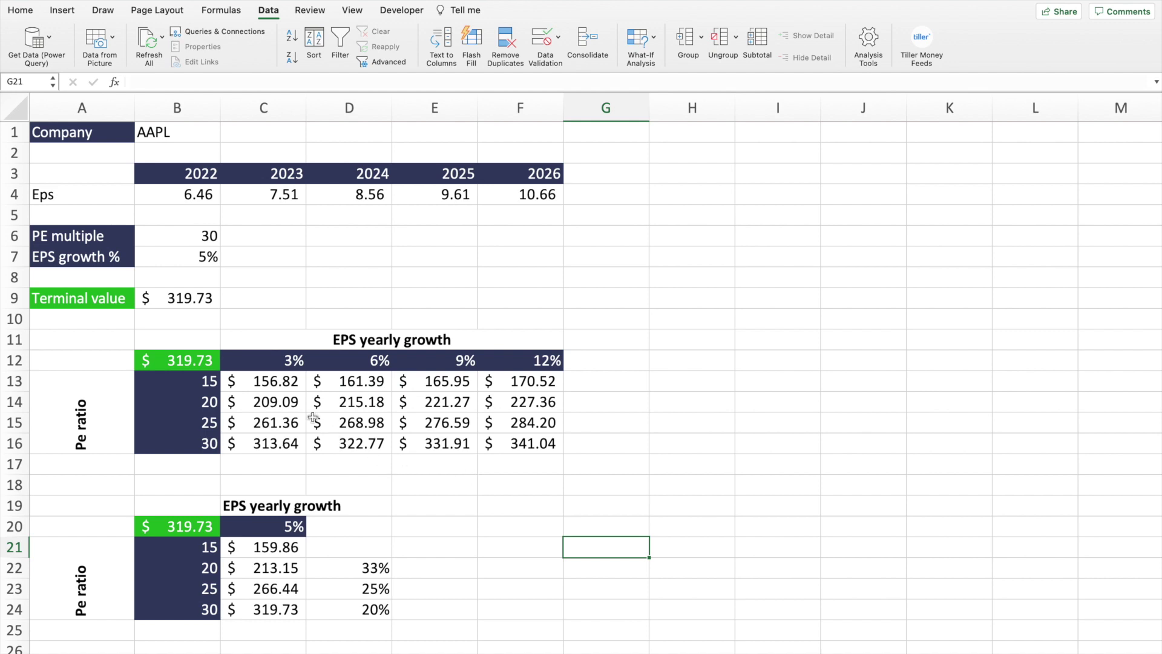
left_click(294, 385)
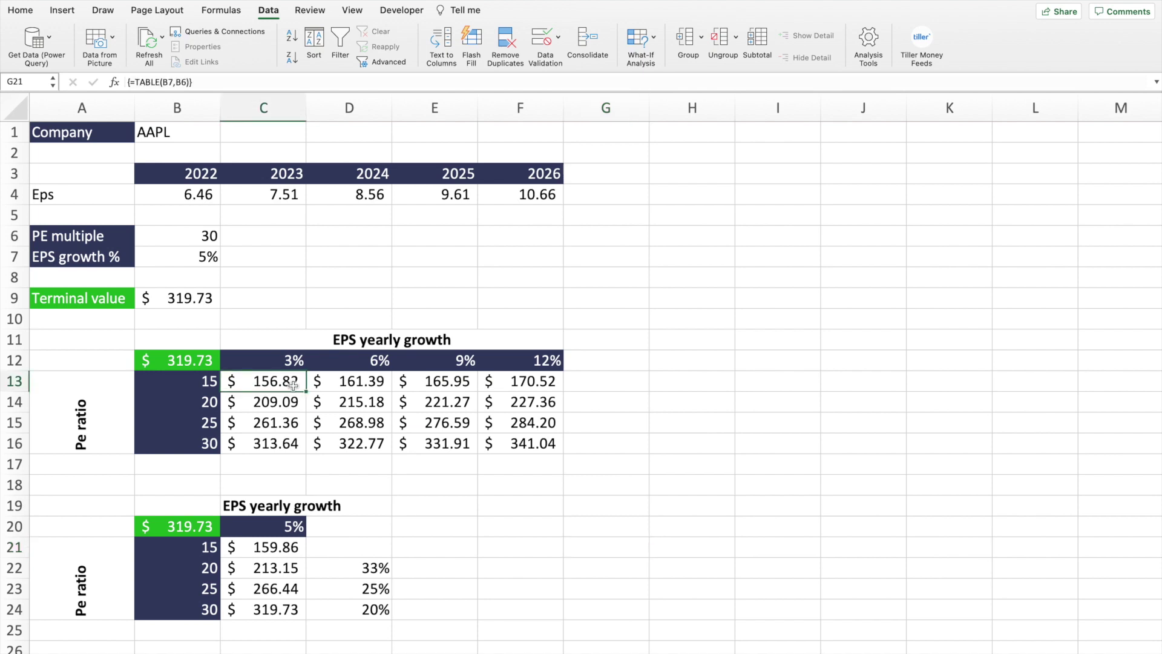
left_click_drag(294, 385, 294, 439)
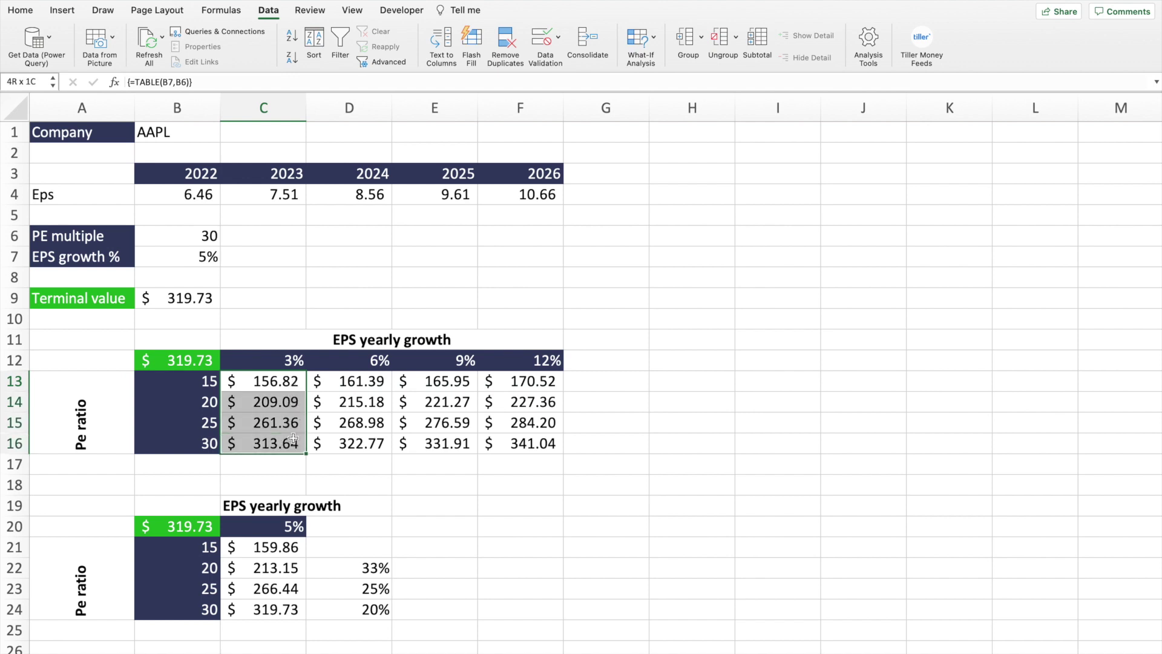
left_click(379, 468)
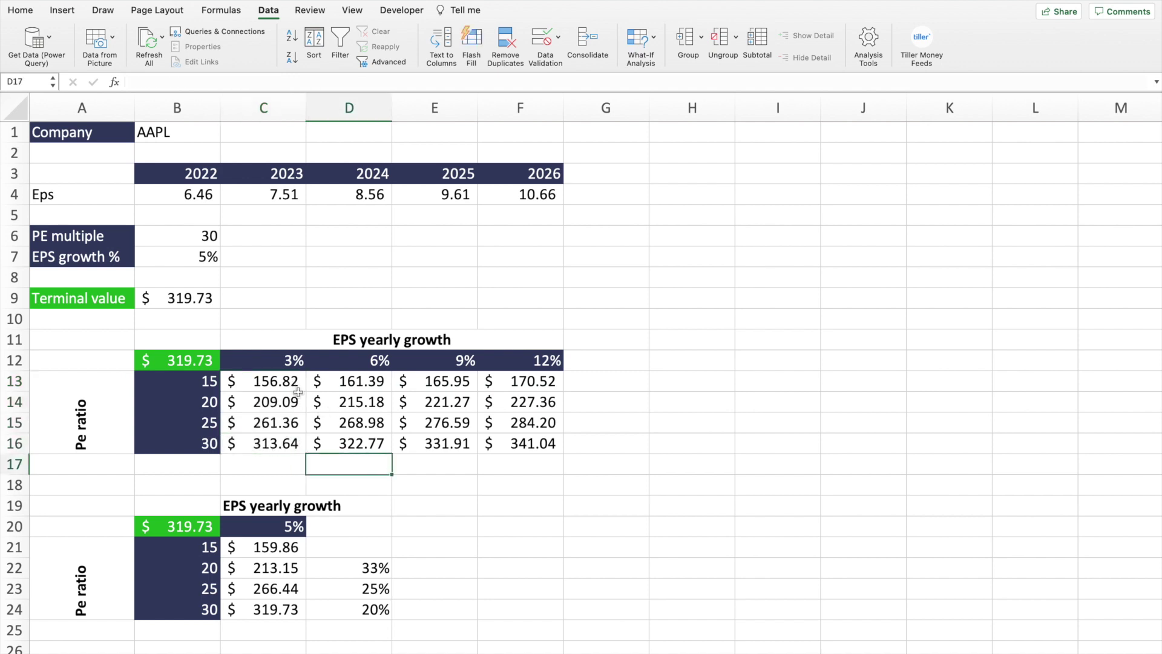
left_click_drag(283, 383, 495, 387)
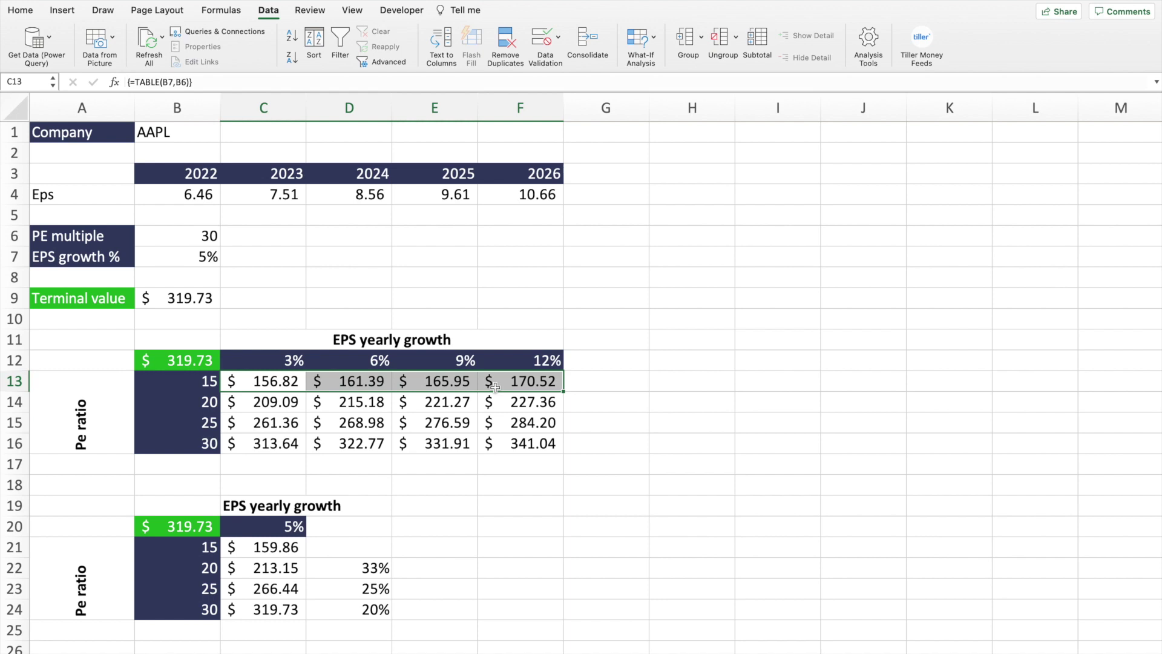